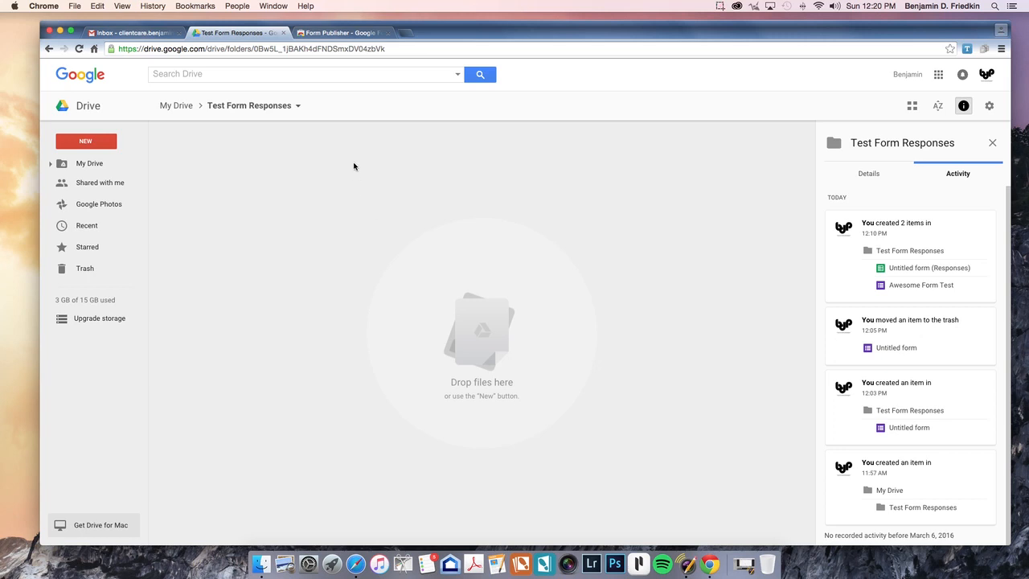
Step: Look at the Form Publisher add-on page, then go back to the Test Form Responses folder
{"action": "left_click", "coordinate": [342, 33]}
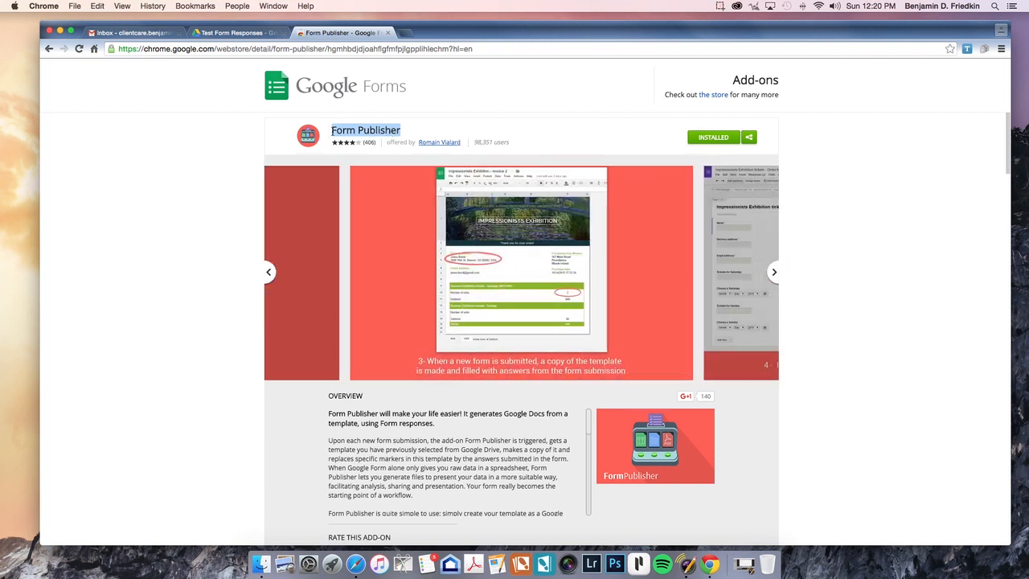
{"action": "left_click", "coordinate": [333, 130]}
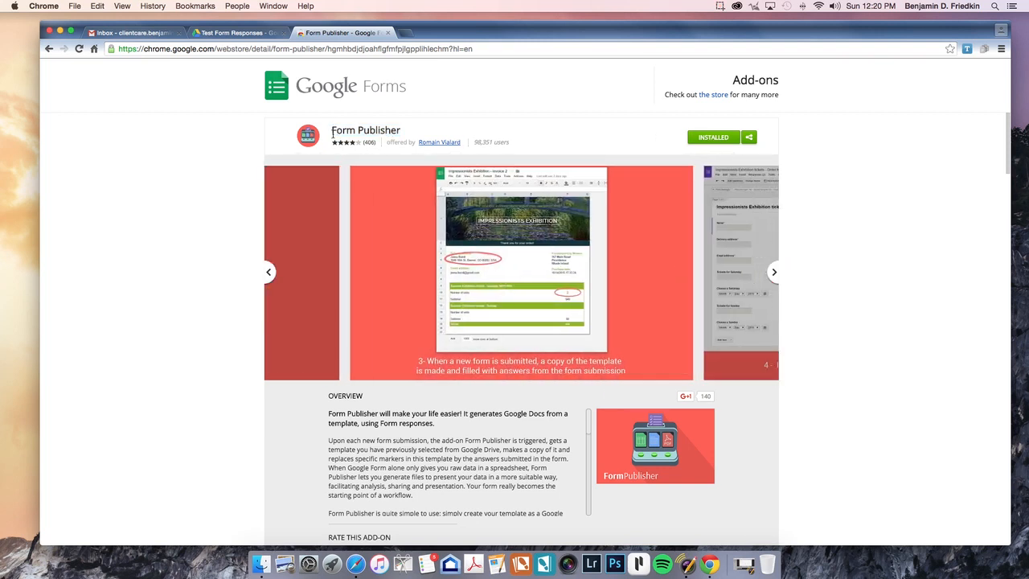
{"action": "left_click", "coordinate": [241, 33]}
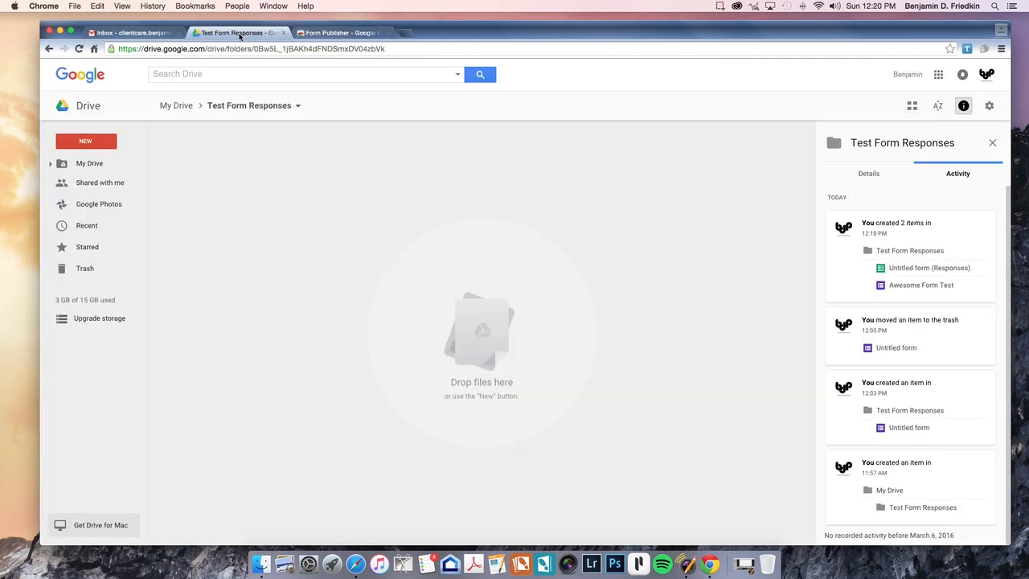
Step: Create a new Google Form from Drive's New > More menu
{"action": "left_click", "coordinate": [86, 143]}
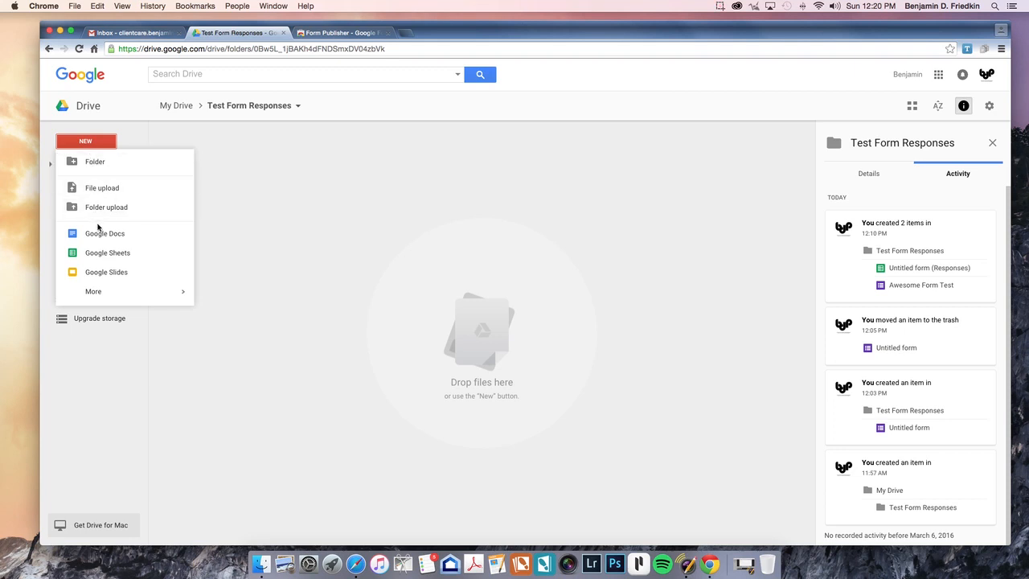
{"action": "mouse_move", "coordinate": [110, 295]}
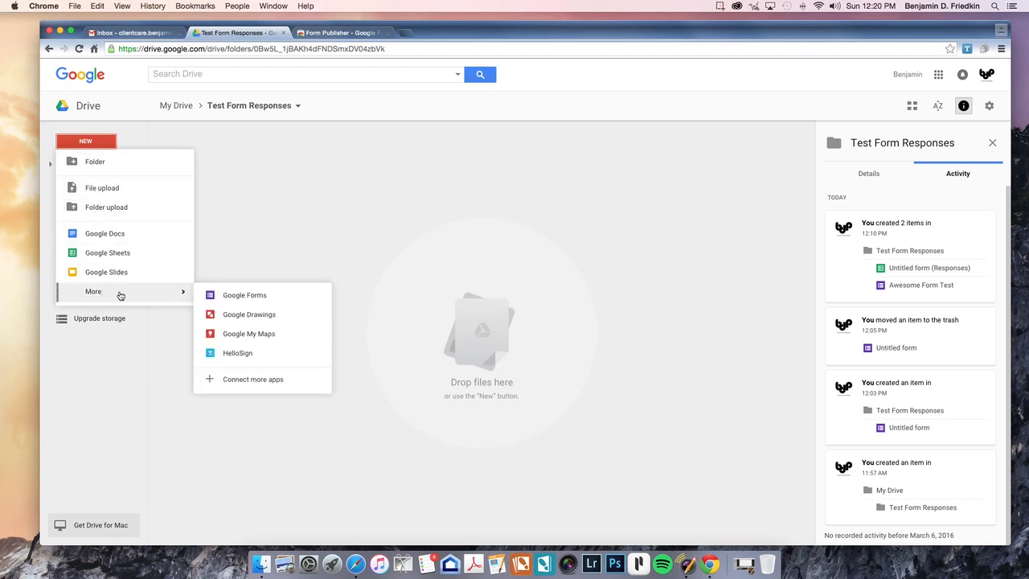
{"action": "left_click", "coordinate": [243, 298]}
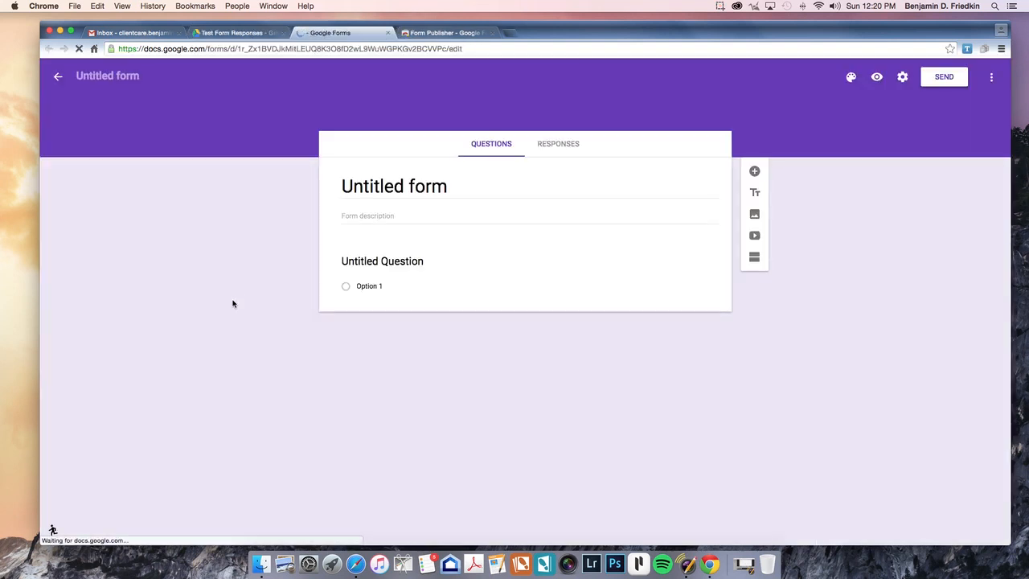
Step: Pick the blue-grey theme, retitle the form 'Sample Form', and select the first question
{"action": "left_click", "coordinate": [852, 78]}
{"action": "left_click", "coordinate": [928, 227]}
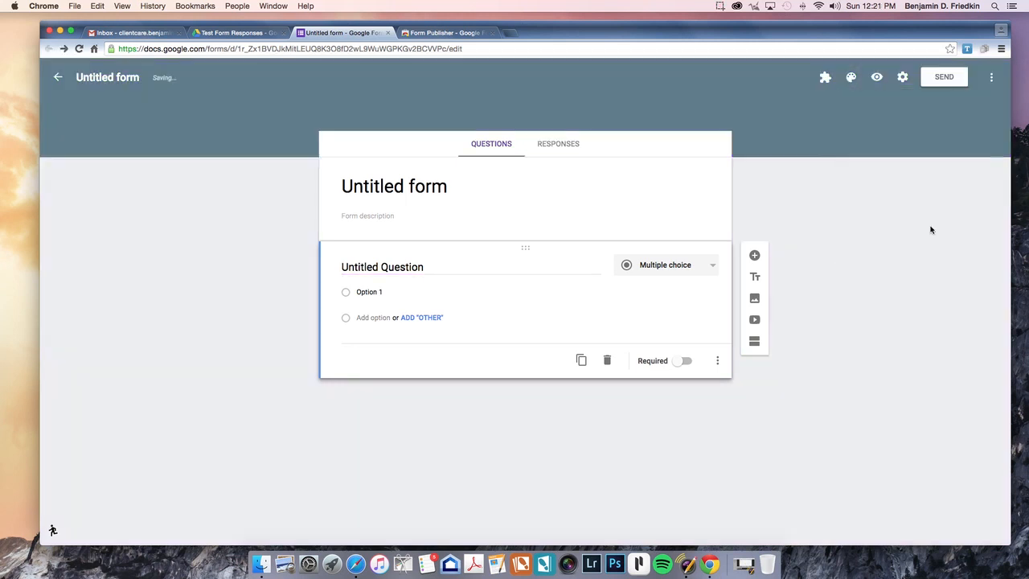
{"action": "left_click", "coordinate": [445, 187]}
{"action": "left_click_drag", "start_coordinate": [452, 188], "coordinate": [292, 177]}
{"action": "type", "text": "Samp"}
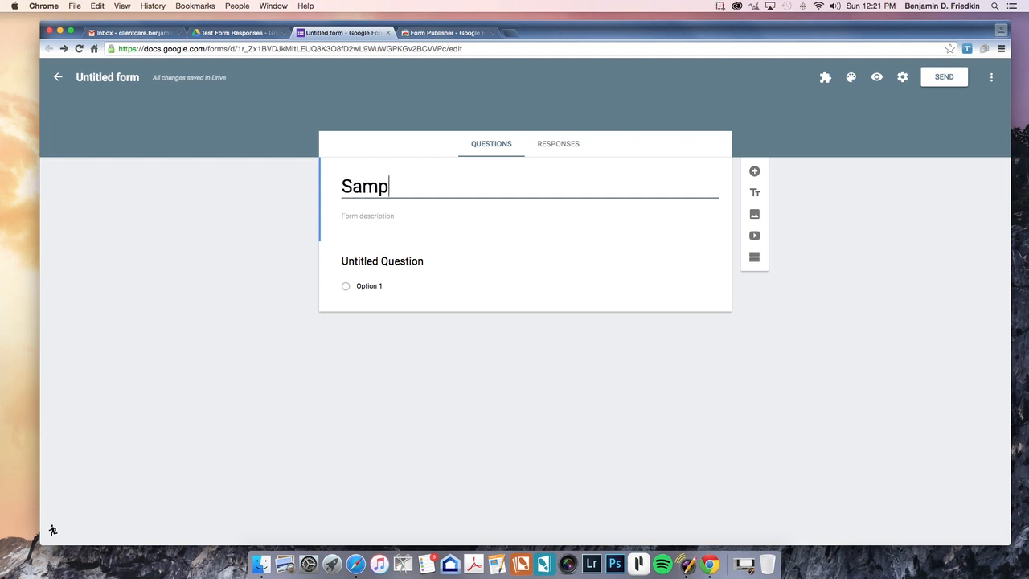
{"action": "type", "text": "le Form"}
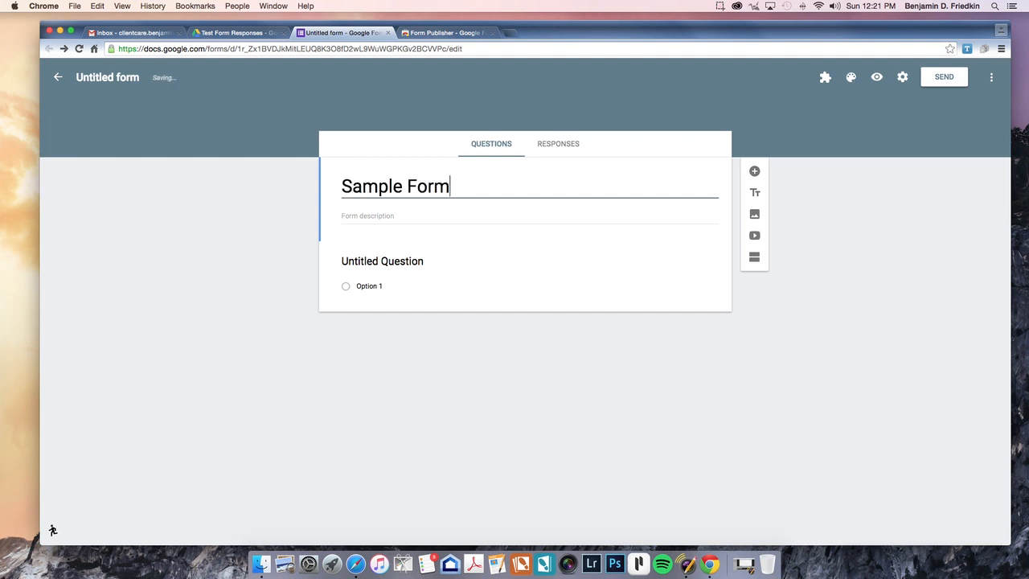
{"action": "left_click", "coordinate": [111, 77]}
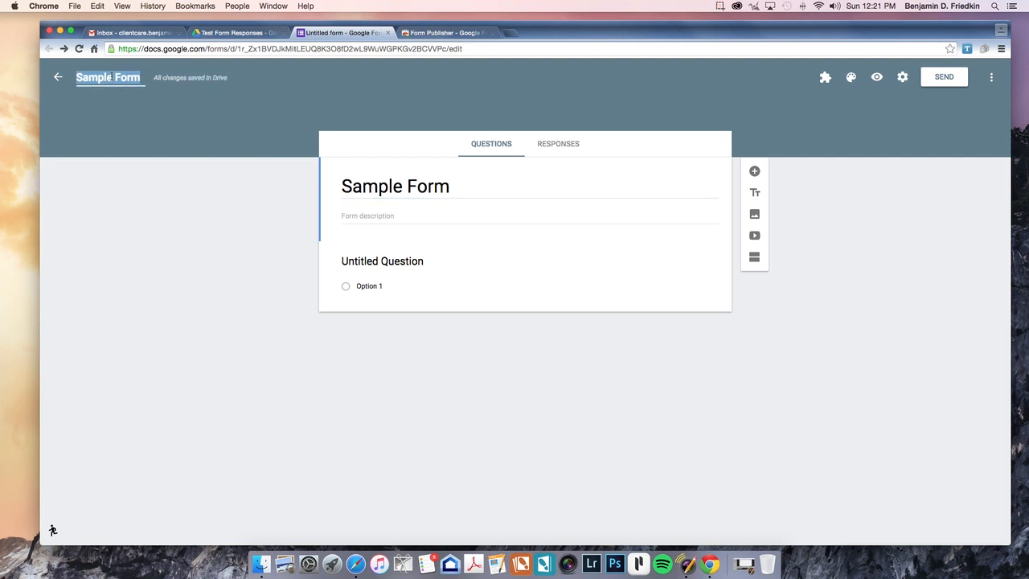
{"action": "left_click", "coordinate": [349, 213]}
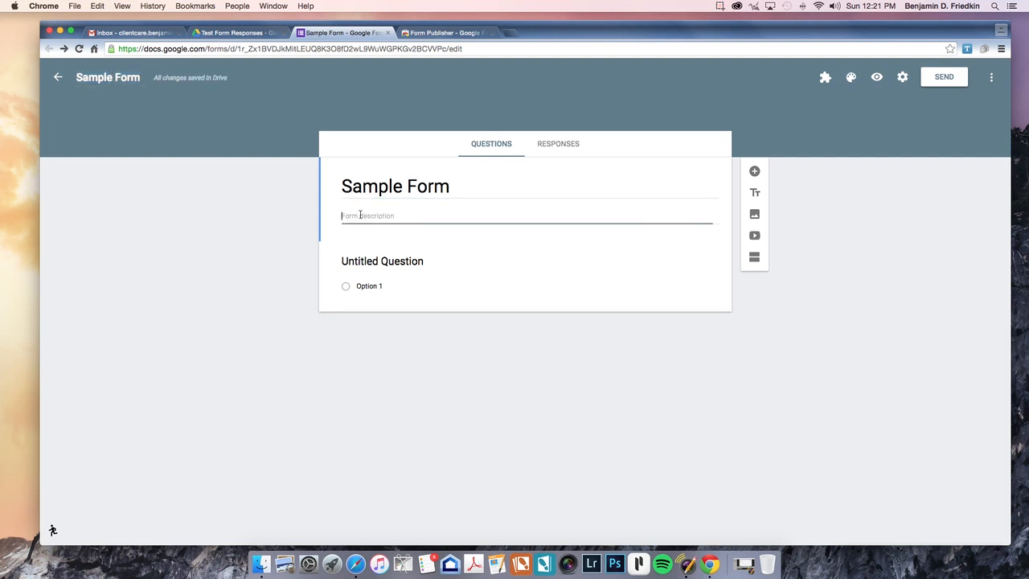
{"action": "left_click", "coordinate": [400, 260]}
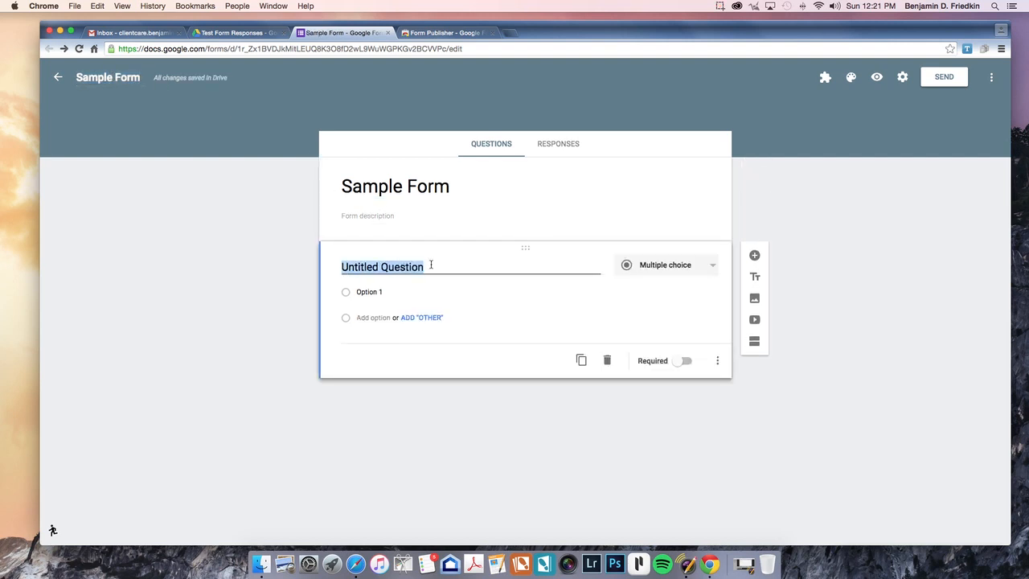
Step: Rename the first question to 'What is your name?' and make it Short answer
{"action": "left_click", "coordinate": [433, 267]}
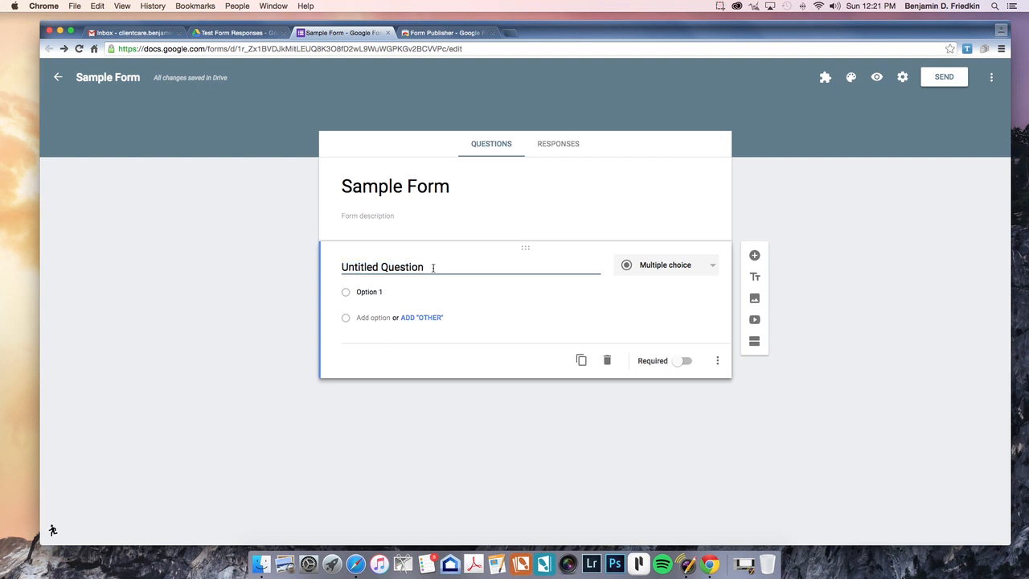
{"action": "left_click_drag", "start_coordinate": [434, 268], "coordinate": [326, 256]}
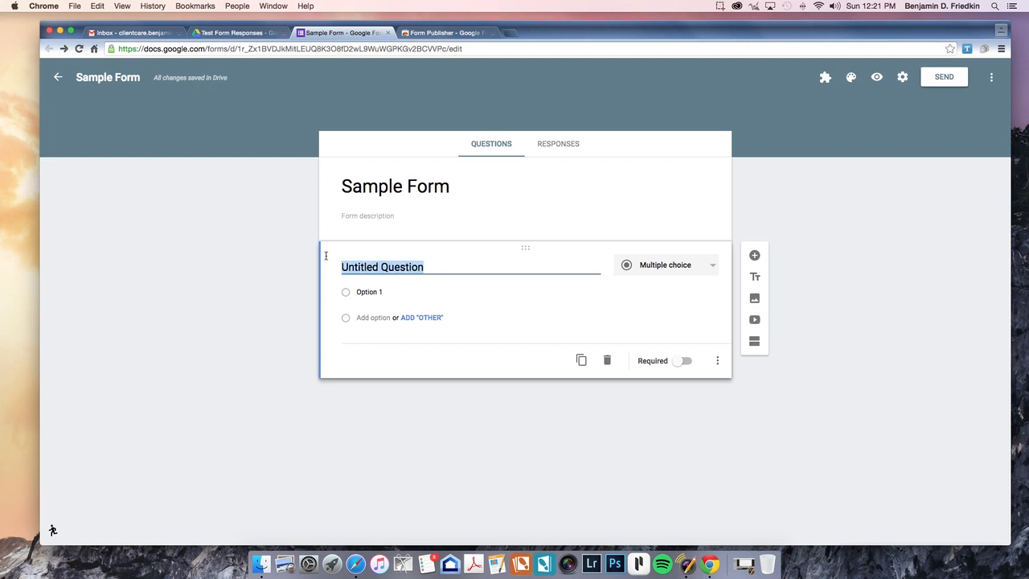
{"action": "type", "text": "W"}
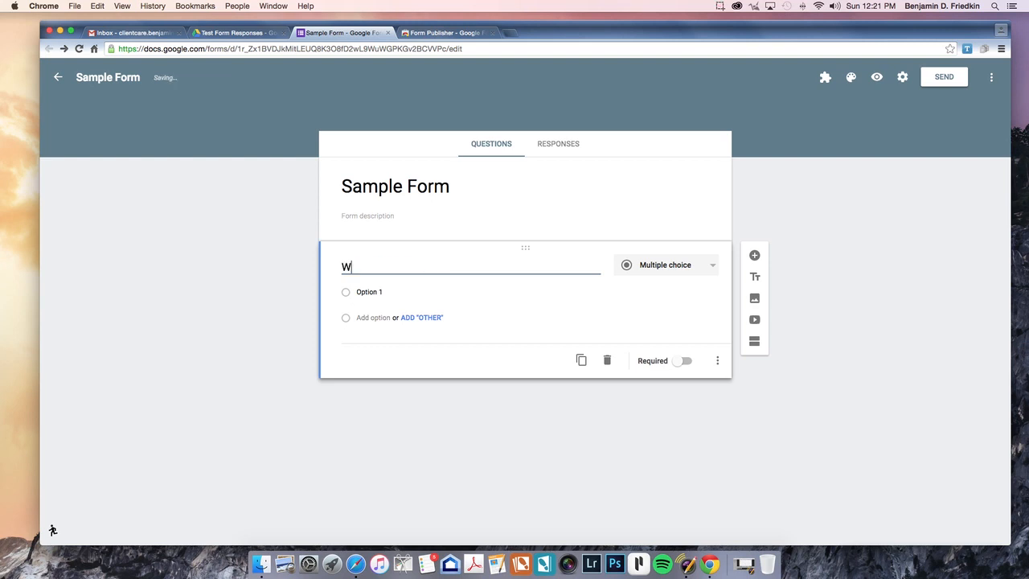
{"action": "type", "text": "hat is your n"}
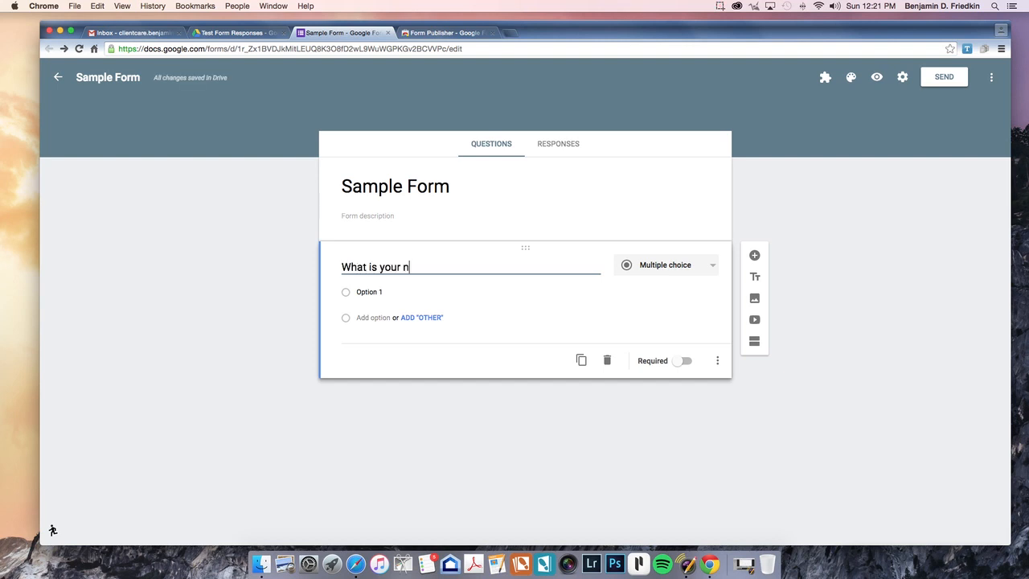
{"action": "type", "text": "ame?"}
{"action": "left_click", "coordinate": [677, 268]}
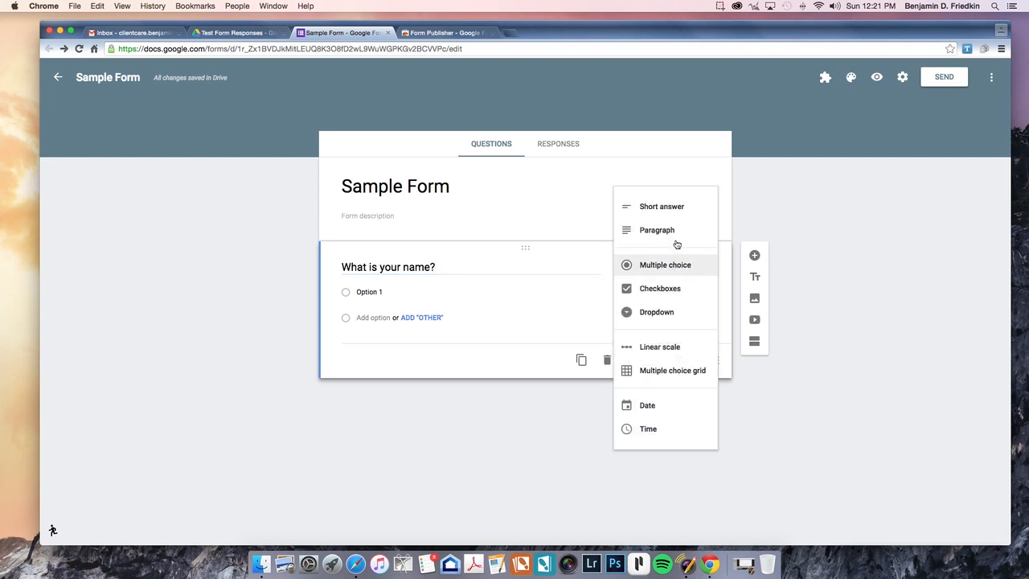
{"action": "left_click", "coordinate": [675, 209]}
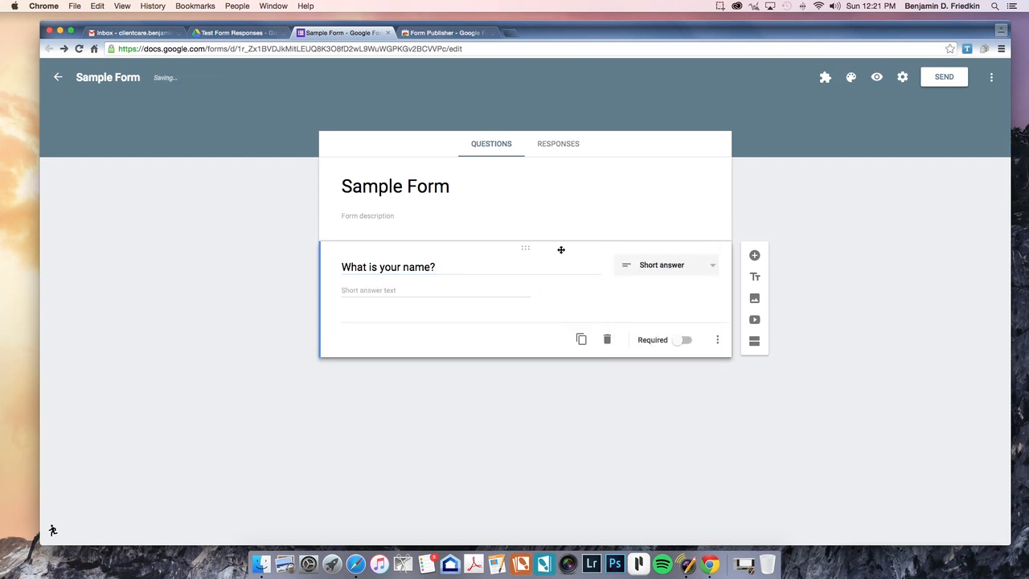
Step: Duplicate that question and reword the copy to 'What is your number?'
{"action": "left_click", "coordinate": [580, 338]}
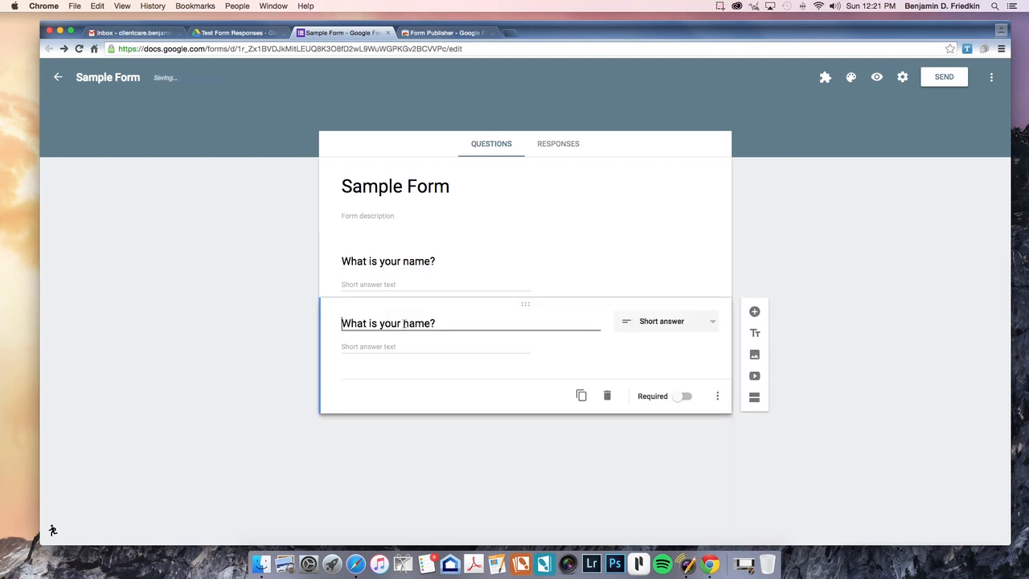
{"action": "left_click_drag", "start_coordinate": [410, 323], "coordinate": [440, 323]}
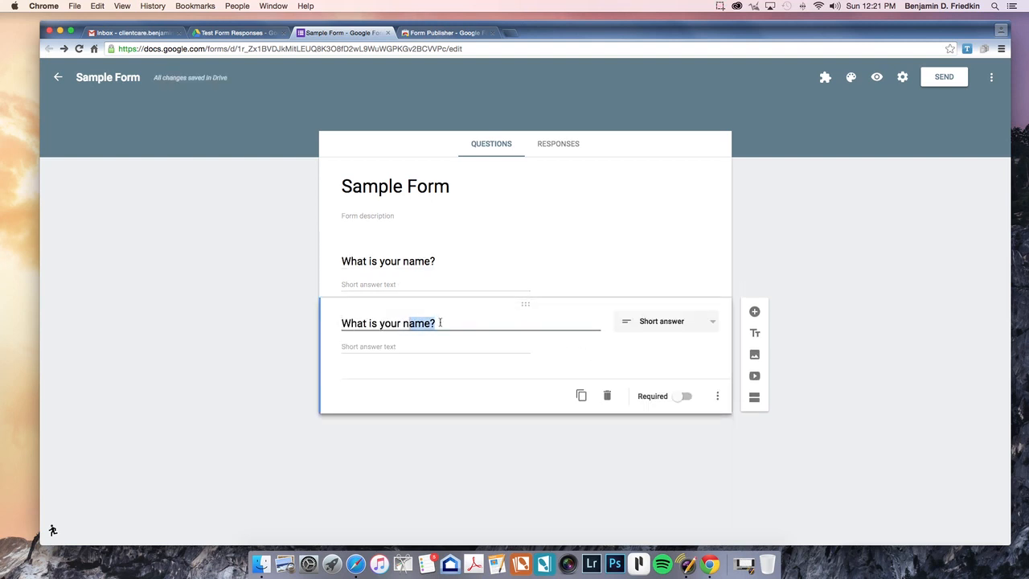
{"action": "type", "text": "numb"}
{"action": "key", "text": "BackSpace"}
{"action": "key", "text": "BackSpace"}
{"action": "key", "text": "BackSpace"}
{"action": "key", "text": "BackSpace"}
{"action": "type", "text": "umber"}
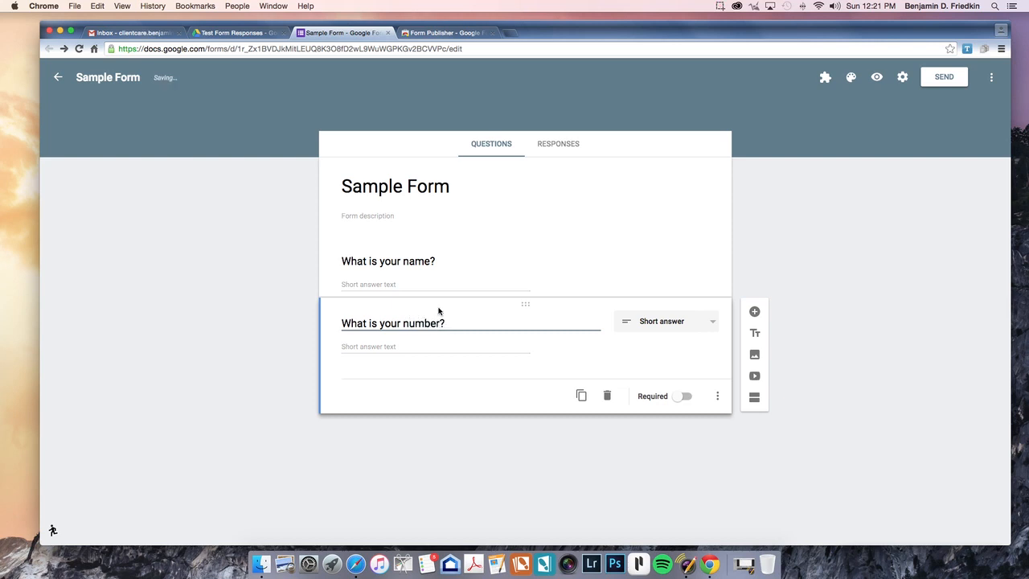
Step: Duplicate the number question and retitle the copy 'Will you go out with me?'
{"action": "left_click", "coordinate": [583, 396]}
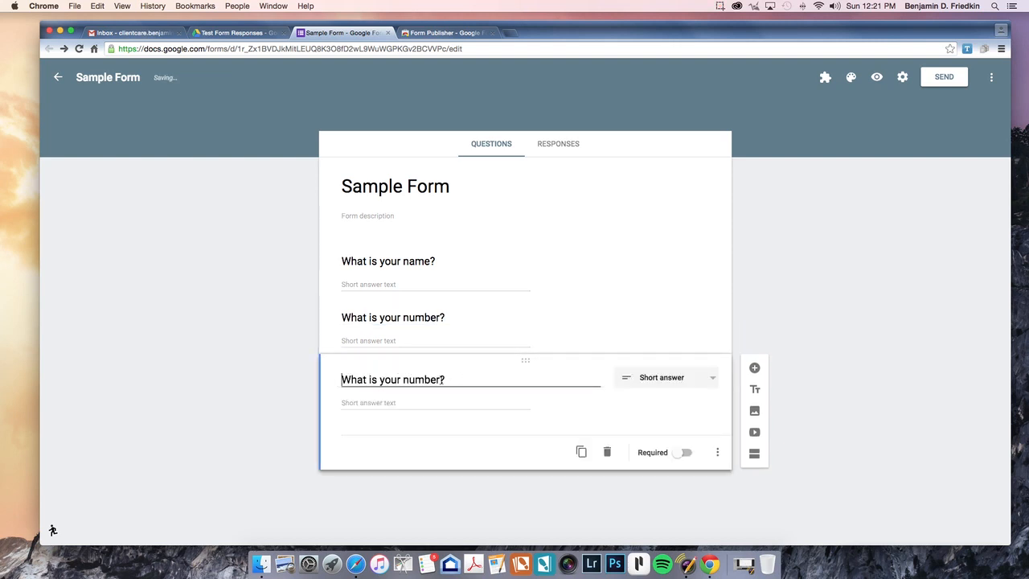
{"action": "left_click_drag", "start_coordinate": [447, 380], "coordinate": [368, 379]}
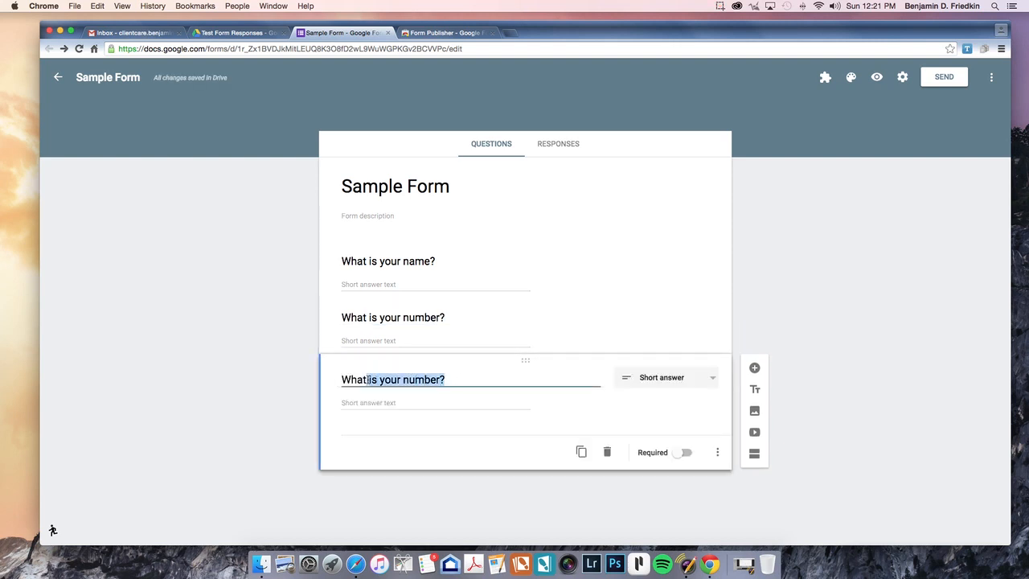
{"action": "key", "text": "BackSpace"}
{"action": "key", "text": "BackSpace"}
{"action": "key", "text": "BackSpace"}
{"action": "key", "text": "BackSpace"}
{"action": "key", "text": "BackSpace"}
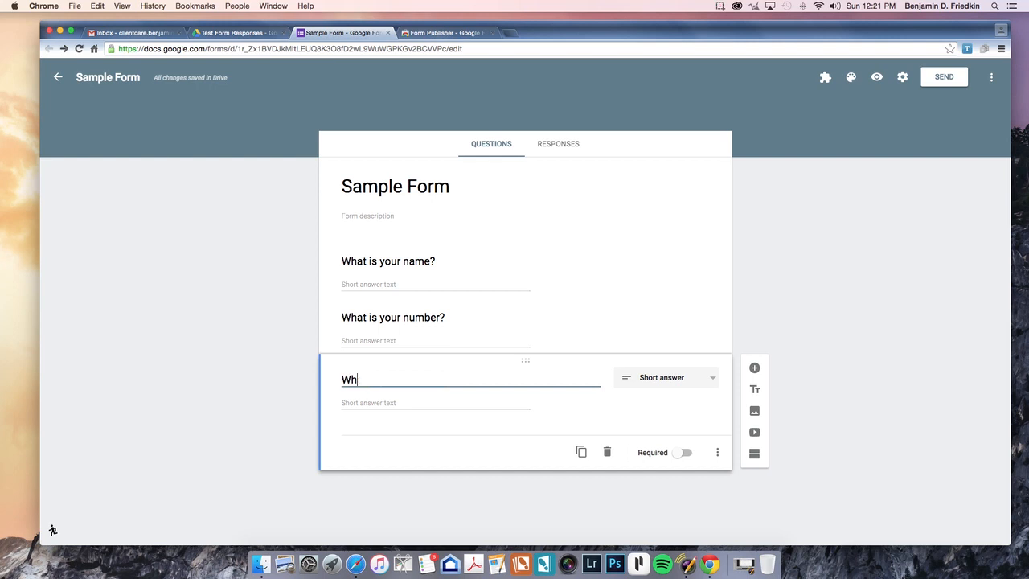
{"action": "type", "text": "ill you go out with m"}
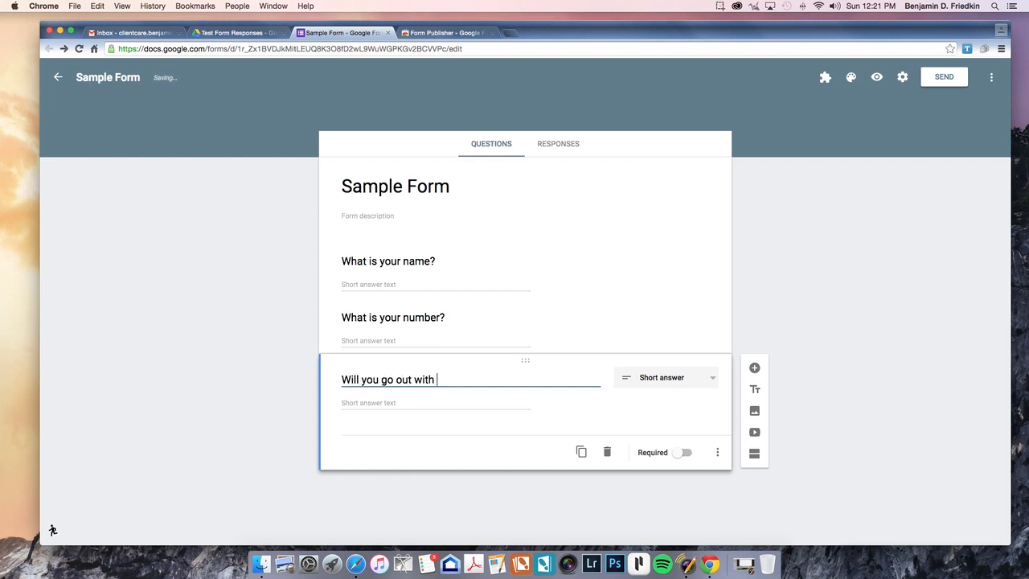
{"action": "type", "text": "e?"}
{"action": "key", "text": "BackSpace"}
Step: Make it multiple choice with options 'Yes!' and 'Very Yes!', removing the Other row
{"action": "left_click", "coordinate": [684, 381]}
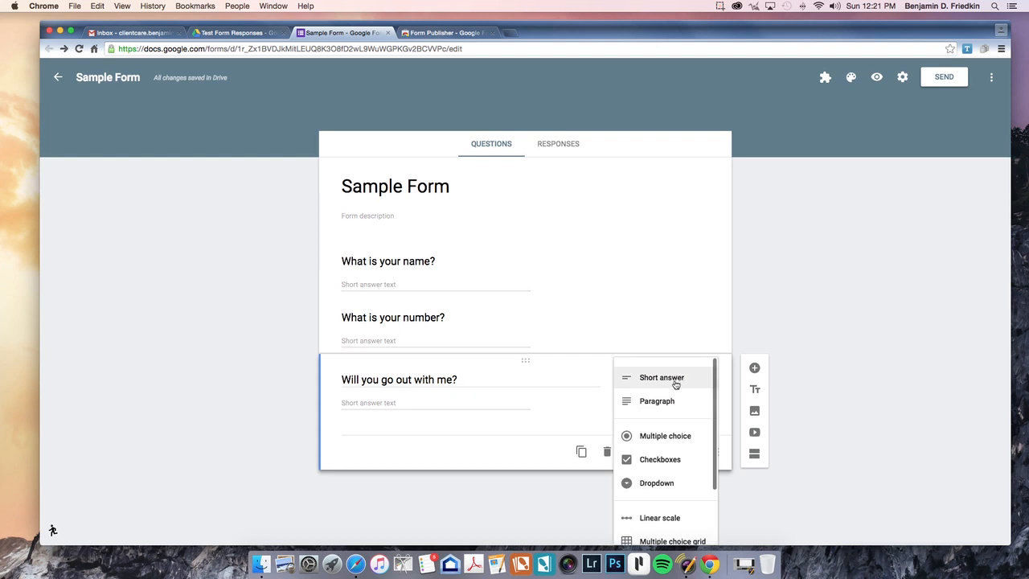
{"action": "left_click", "coordinate": [659, 439]}
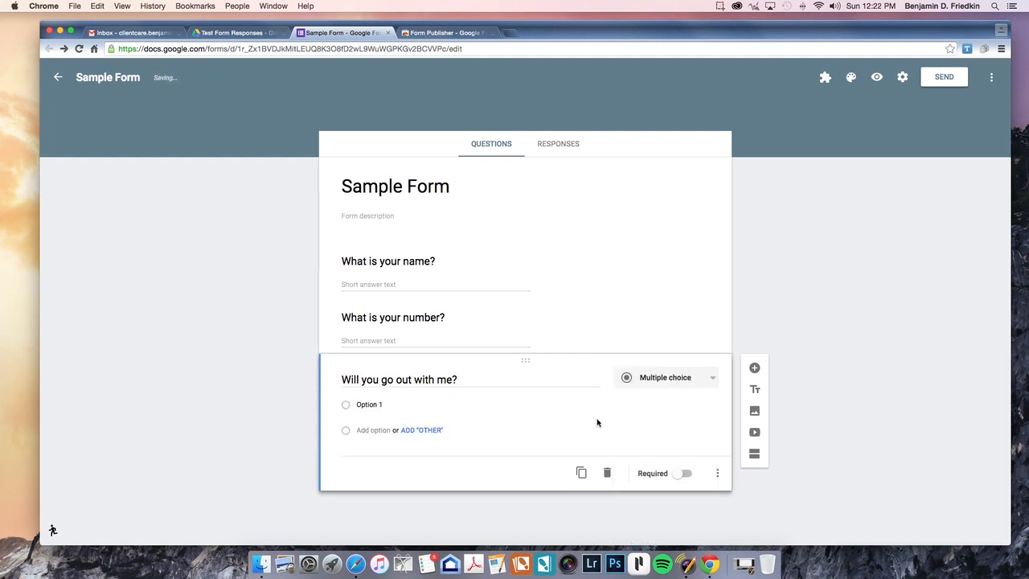
{"action": "left_click", "coordinate": [394, 405]}
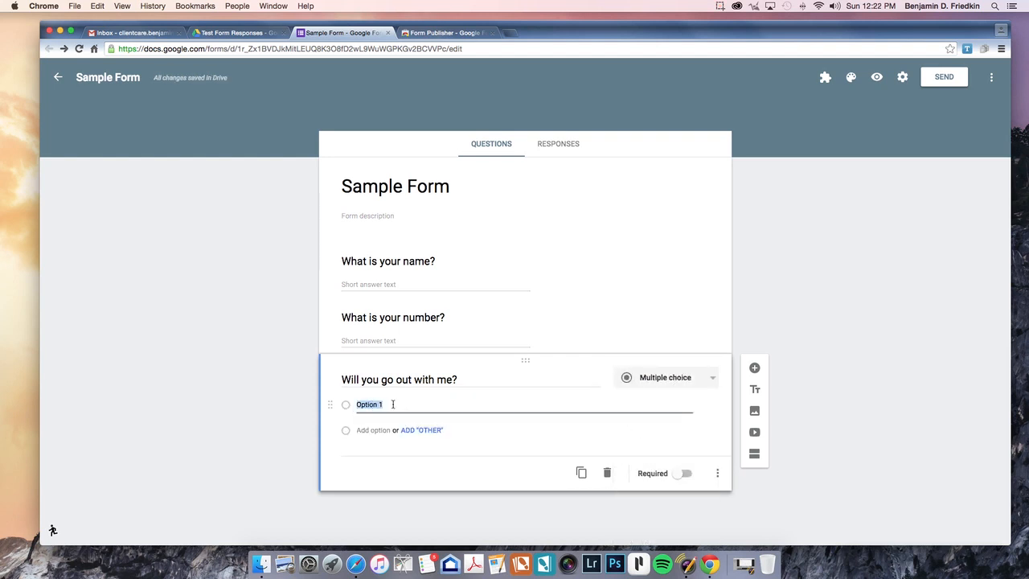
{"action": "type", "text": "Yes!"}
{"action": "left_click", "coordinate": [411, 430]}
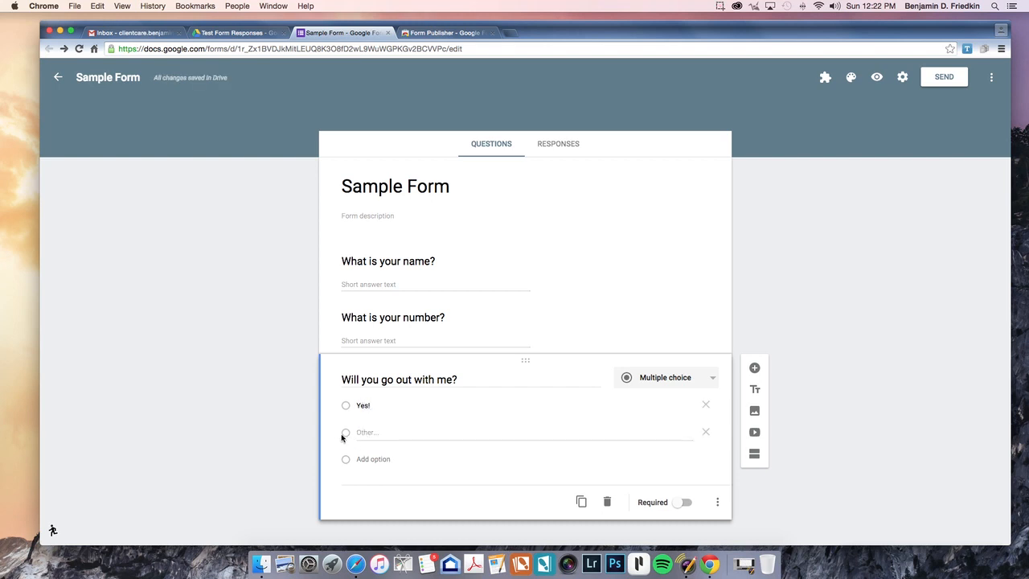
{"action": "left_click", "coordinate": [705, 432]}
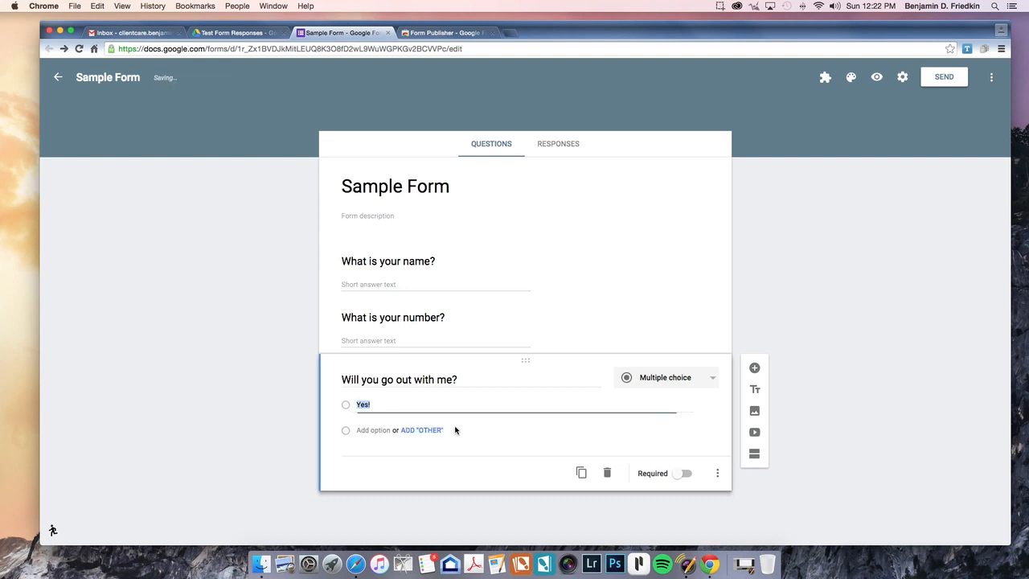
{"action": "left_click", "coordinate": [371, 428]}
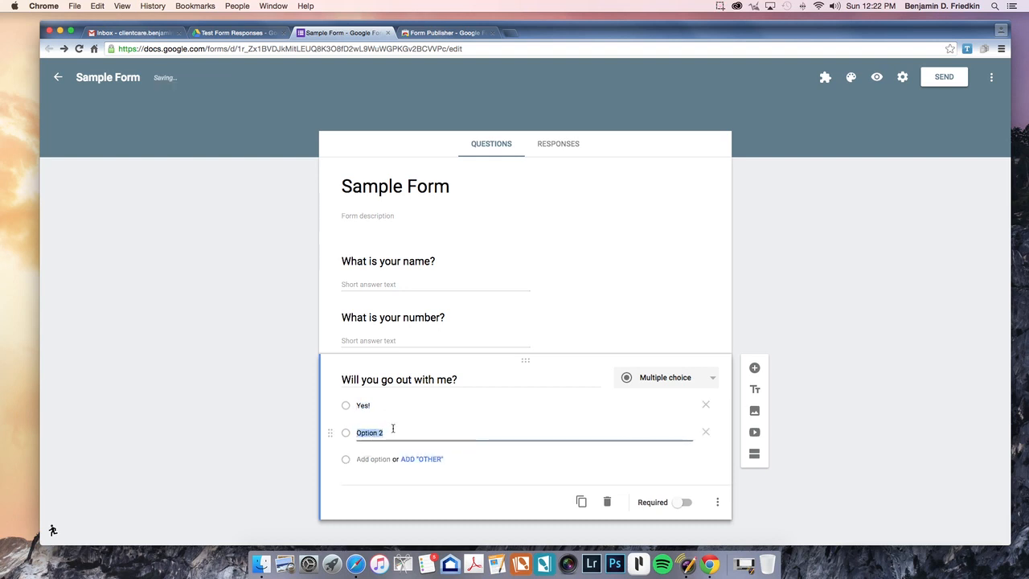
{"action": "type", "text": "Yes"}
{"action": "key", "text": "BackSpace"}
{"action": "key", "text": "BackSpace"}
{"action": "key", "text": "BackSpace"}
{"action": "type", "text": "Very Yes!"}
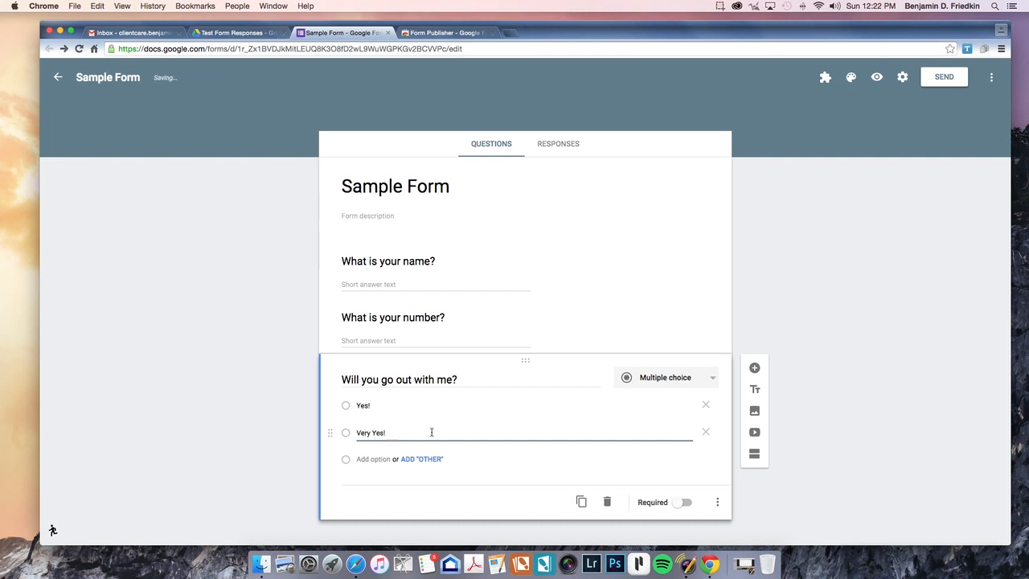
{"action": "scroll", "coordinate": [533, 415], "scroll_direction": "down", "scroll_amount": 1}
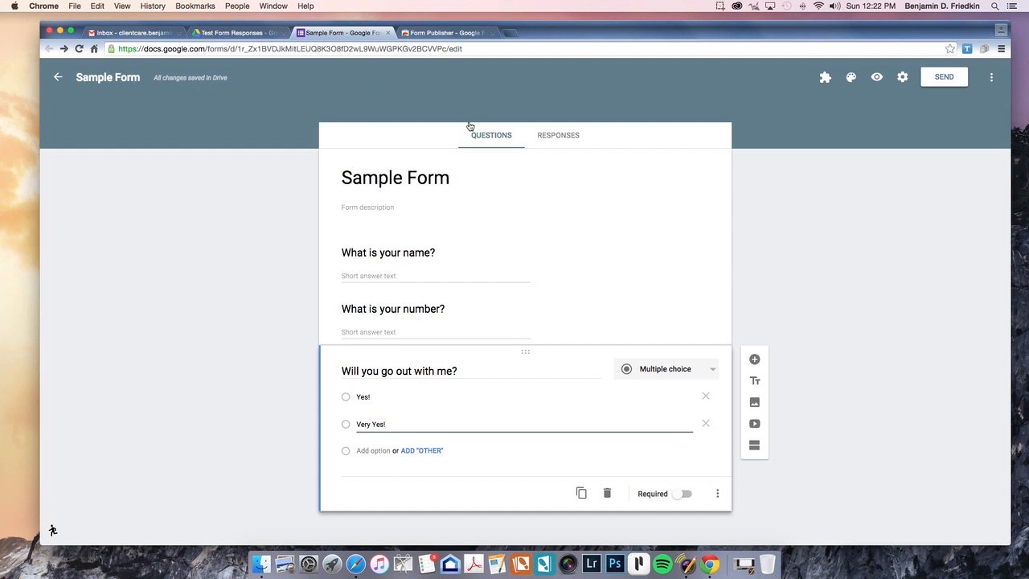
Step: From the Responses tab, link responses to a new Sample Form (Responses) spreadsheet
{"action": "left_click", "coordinate": [553, 138]}
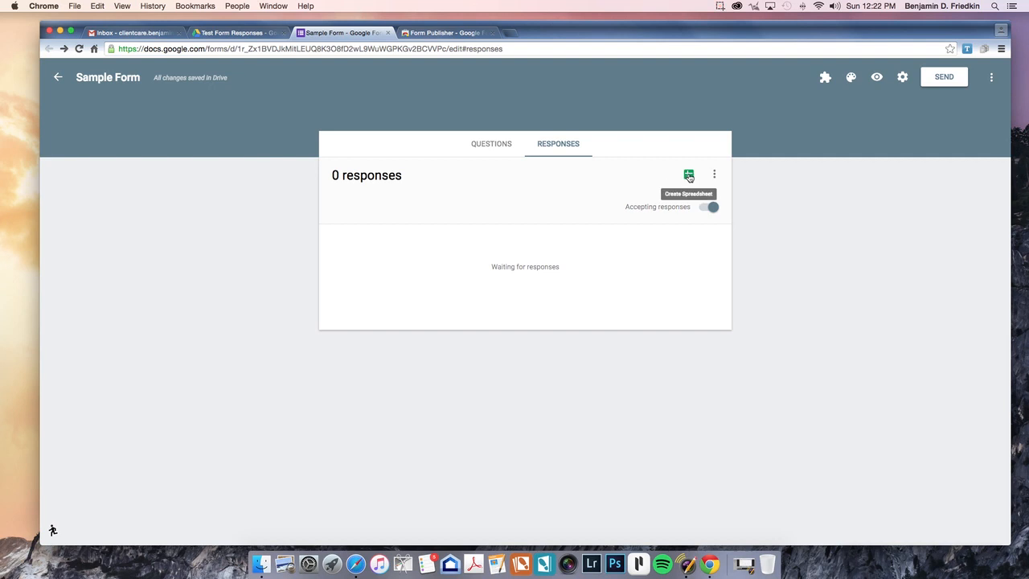
{"action": "left_click", "coordinate": [688, 176]}
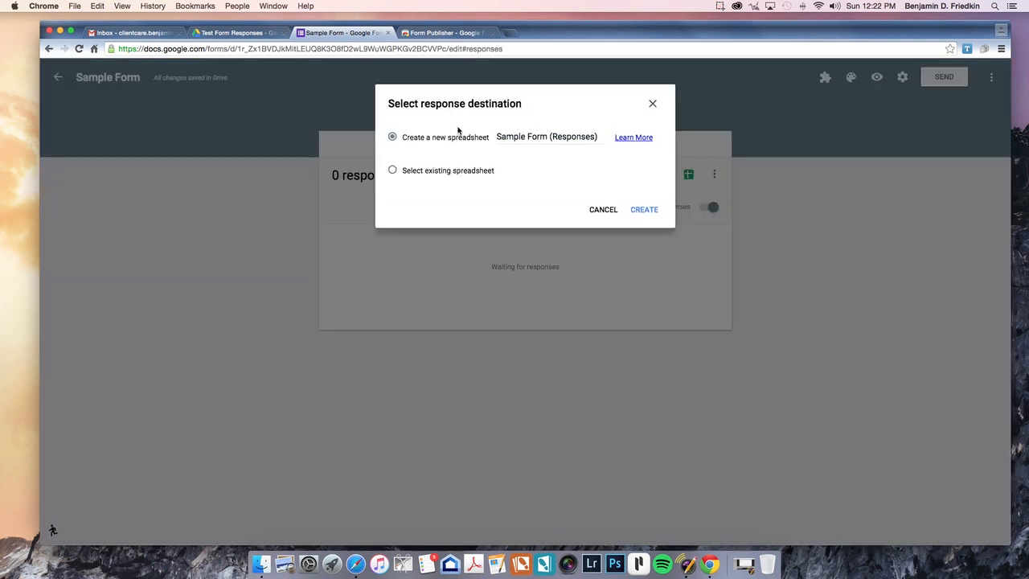
{"action": "left_click", "coordinate": [643, 211]}
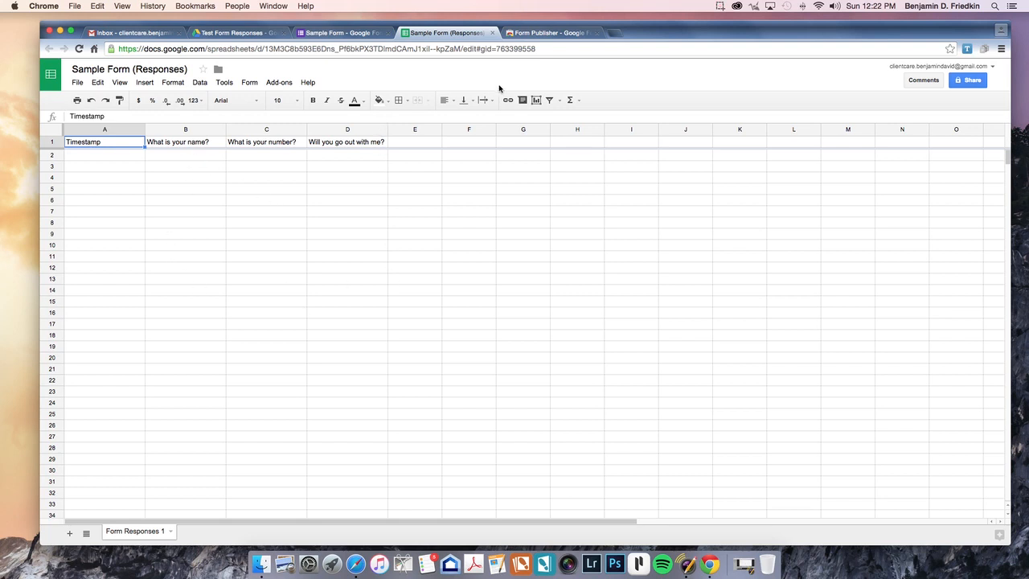
Step: Close the Sample Form (Responses) spreadsheet tab and return to the form's Questions view
{"action": "left_click", "coordinate": [542, 34]}
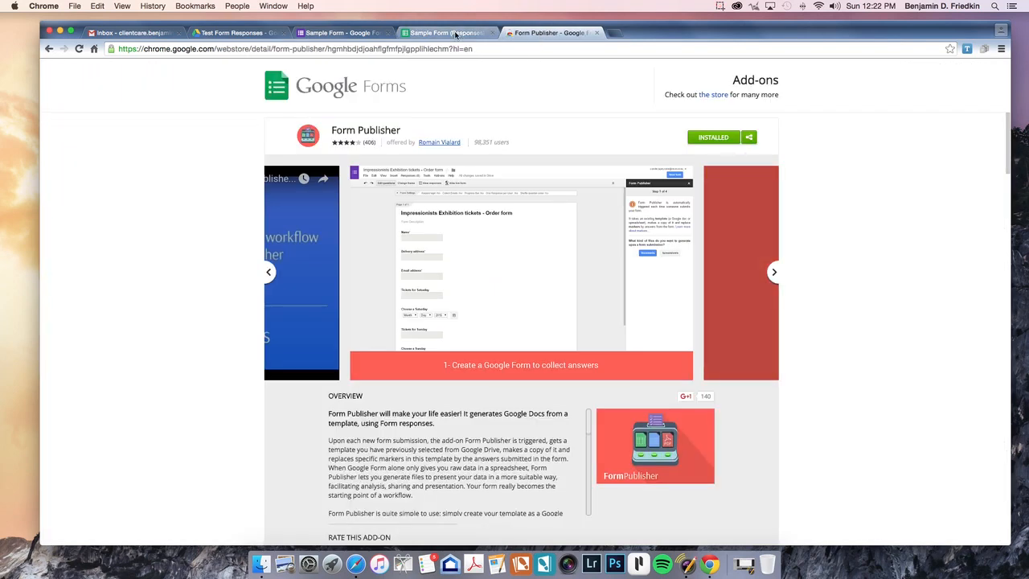
{"action": "left_click", "coordinate": [455, 34]}
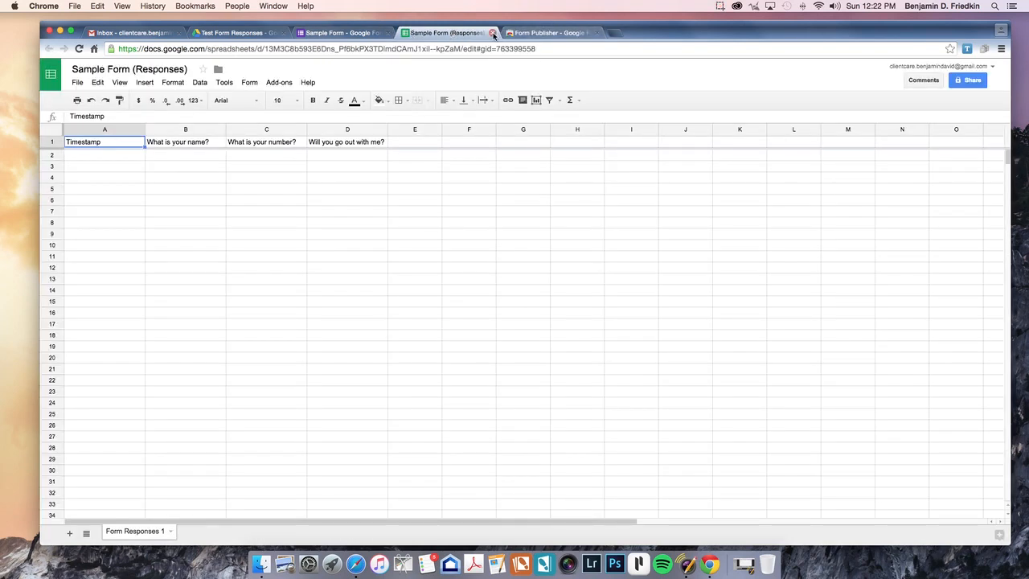
{"action": "left_click", "coordinate": [493, 34]}
{"action": "left_click", "coordinate": [350, 34]}
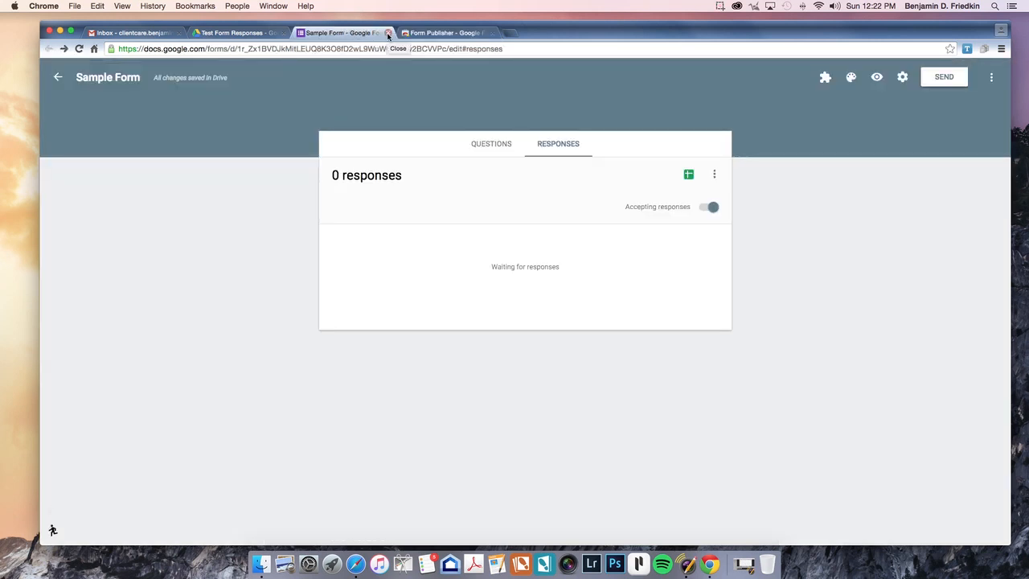
{"action": "left_click", "coordinate": [493, 143]}
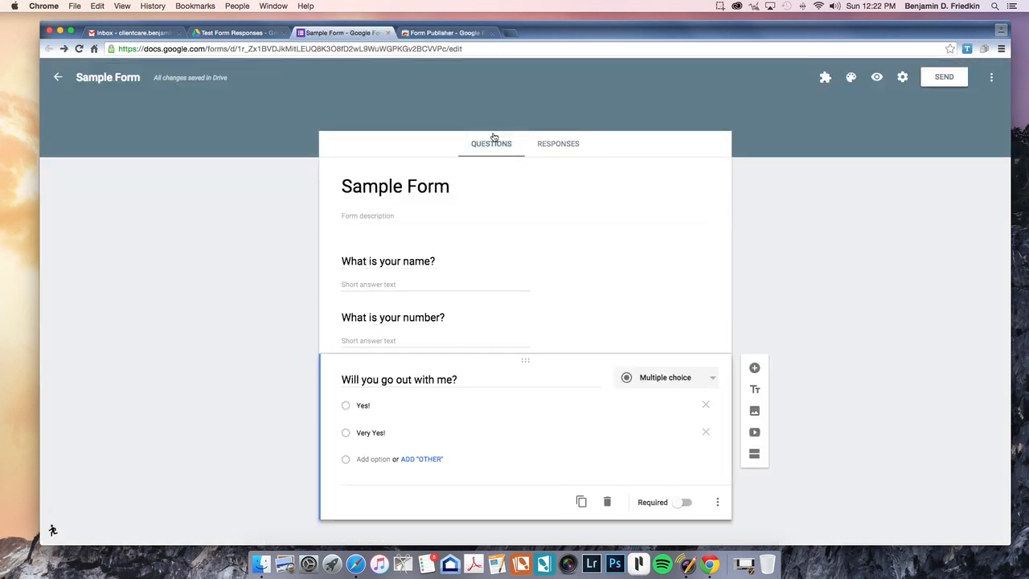
{"action": "left_click", "coordinate": [236, 34]}
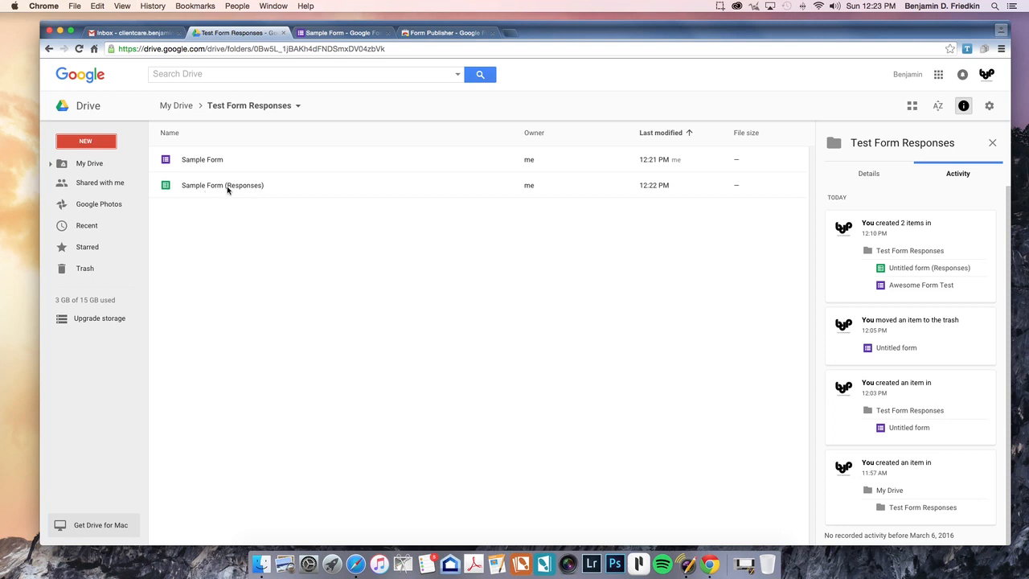
{"action": "left_click", "coordinate": [336, 33]}
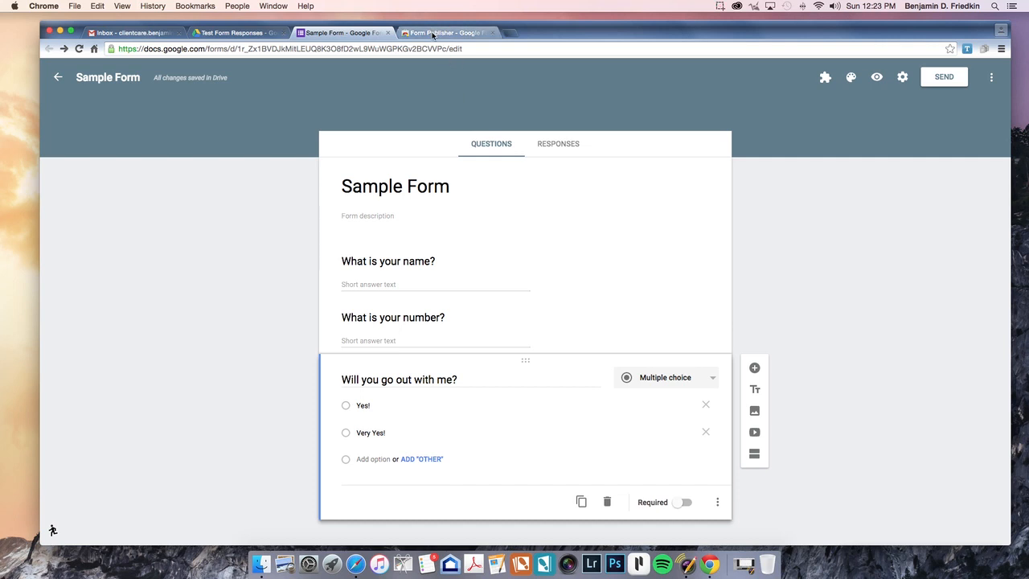
Step: Launch Form Publisher from the Add-ons menu and click Get started
{"action": "left_click", "coordinate": [826, 80]}
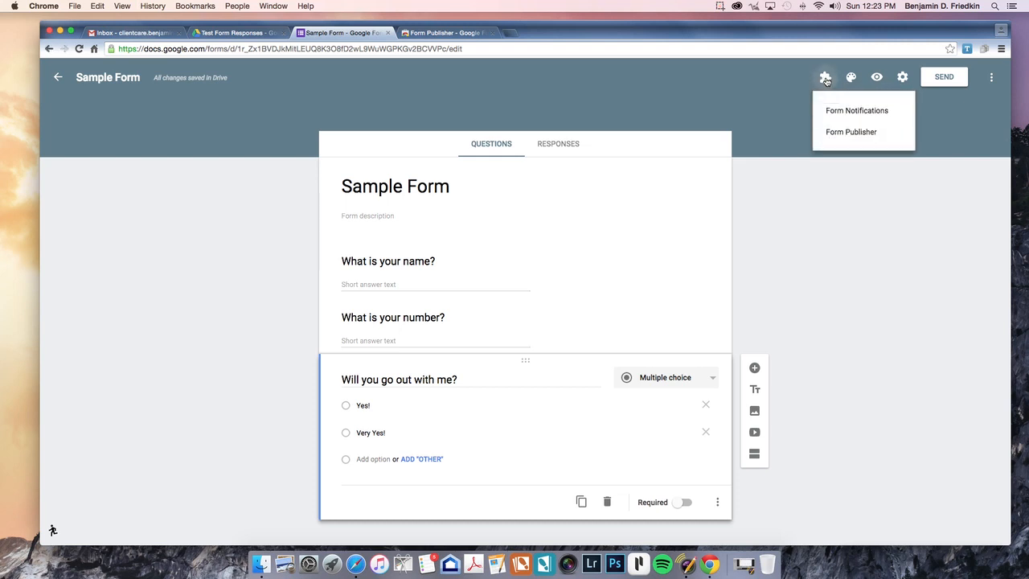
{"action": "left_click", "coordinate": [870, 136]}
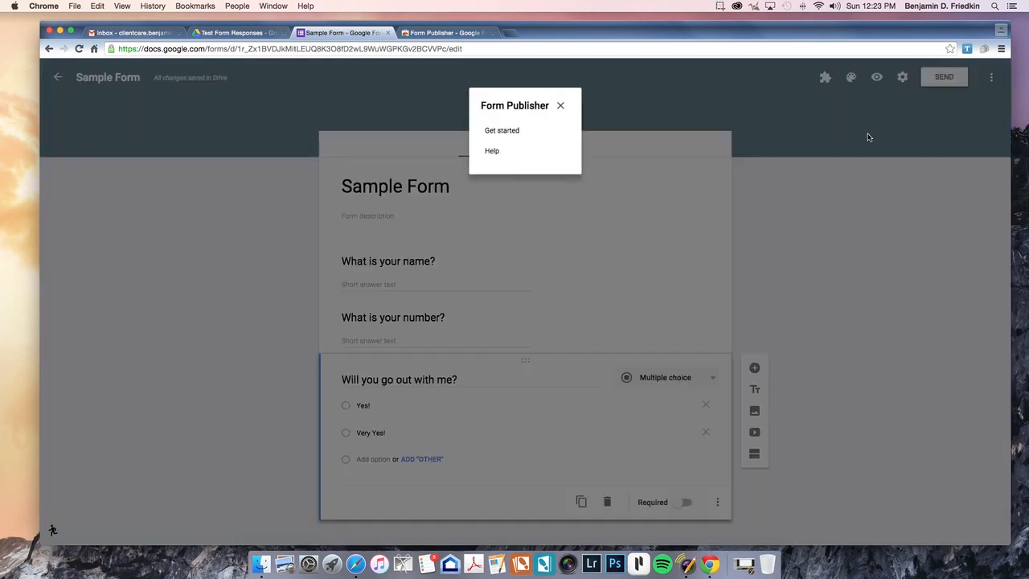
{"action": "left_click", "coordinate": [502, 135]}
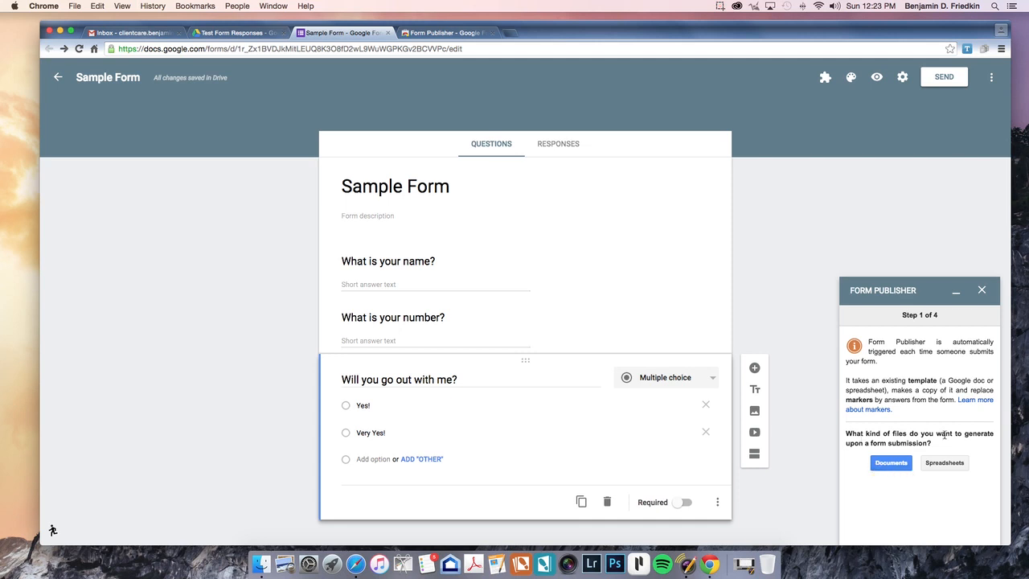
Step: Choose Documents, have Form Publisher create a new template, and continue past the markers step
{"action": "left_click", "coordinate": [891, 464]}
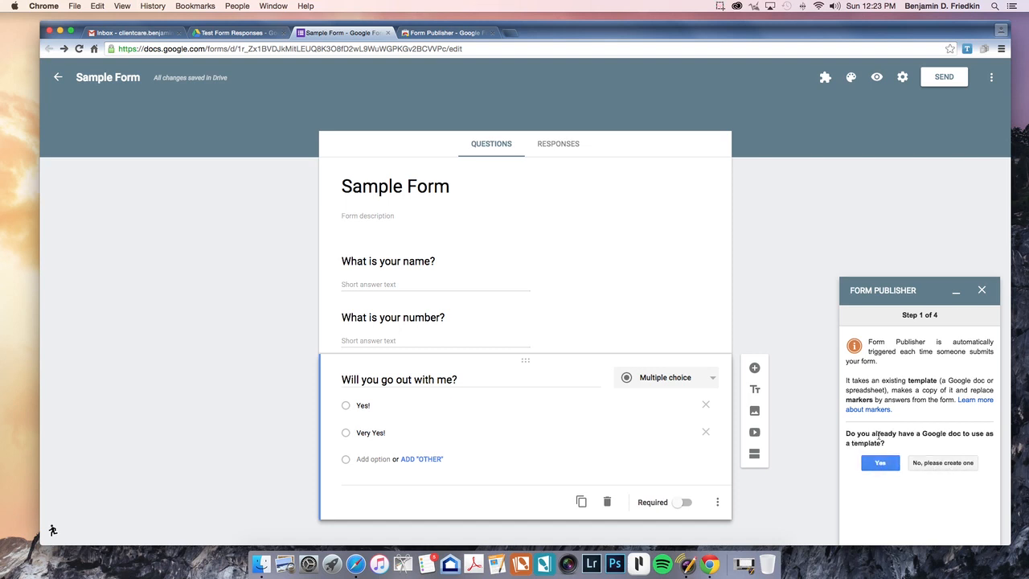
{"action": "left_click", "coordinate": [937, 466]}
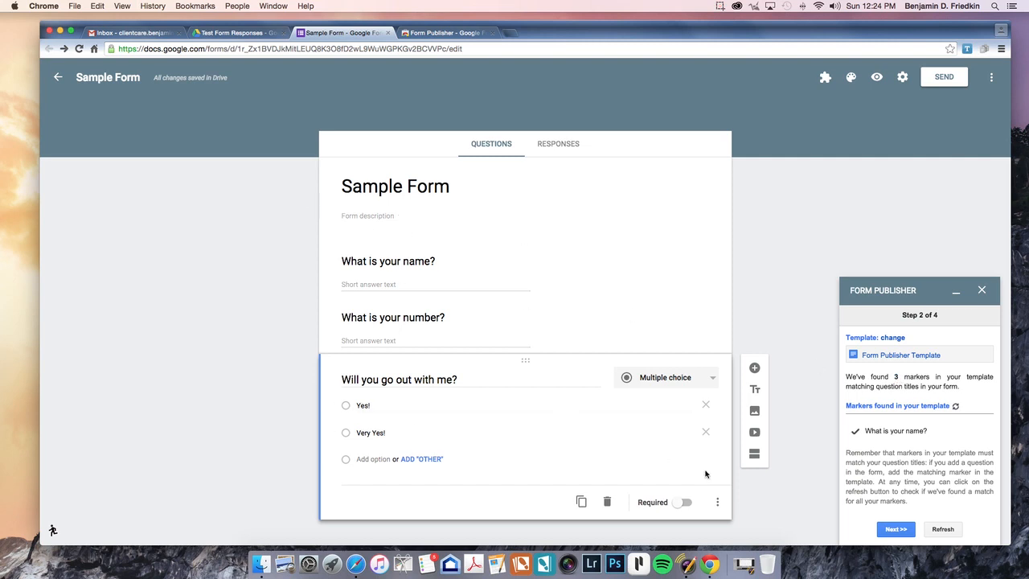
{"action": "left_click", "coordinate": [898, 531]}
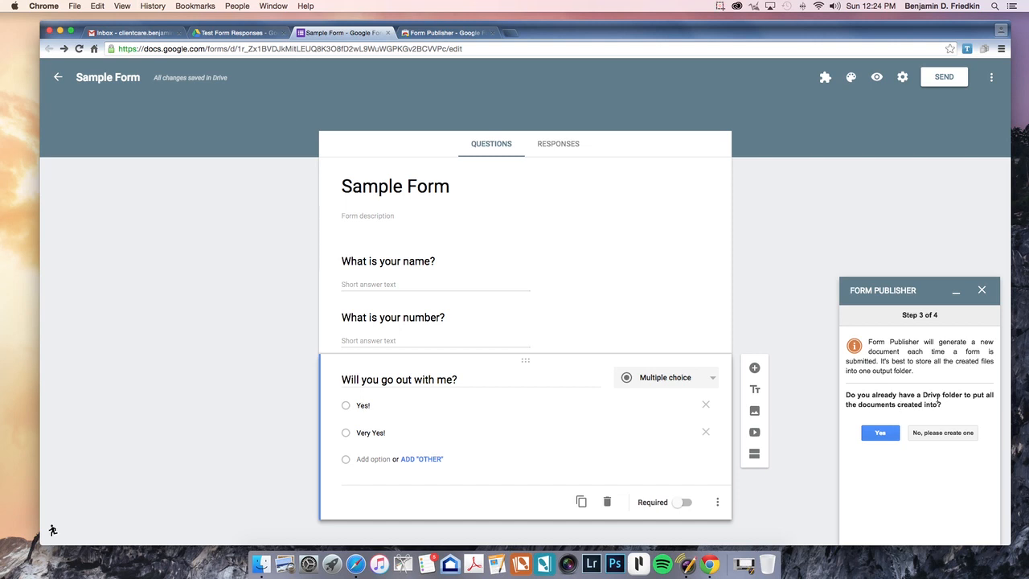
Step: Select Test Form Responses as the existing output folder in Google Picker
{"action": "left_click", "coordinate": [880, 432]}
{"action": "left_click", "coordinate": [880, 435]}
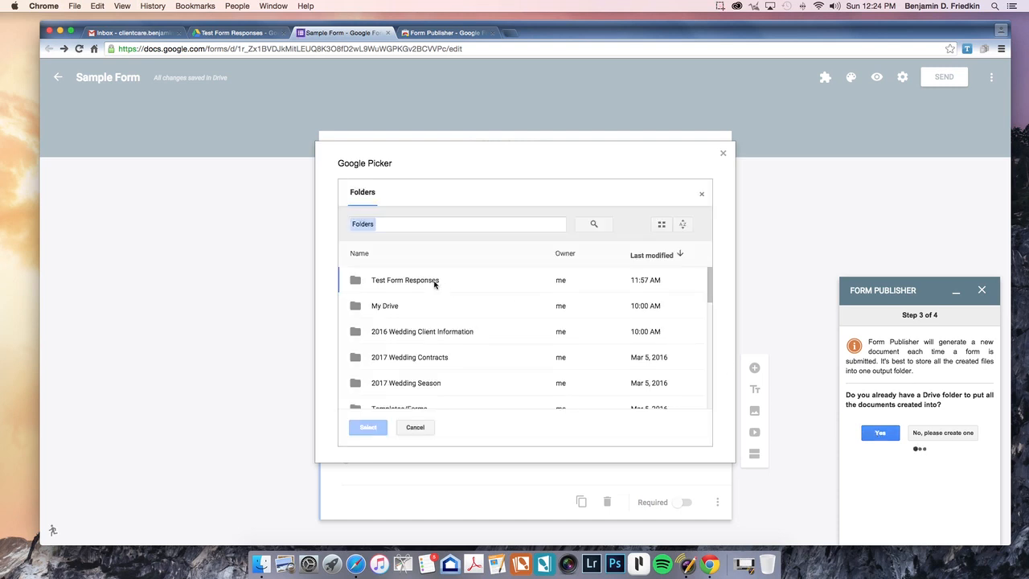
{"action": "left_click", "coordinate": [412, 281]}
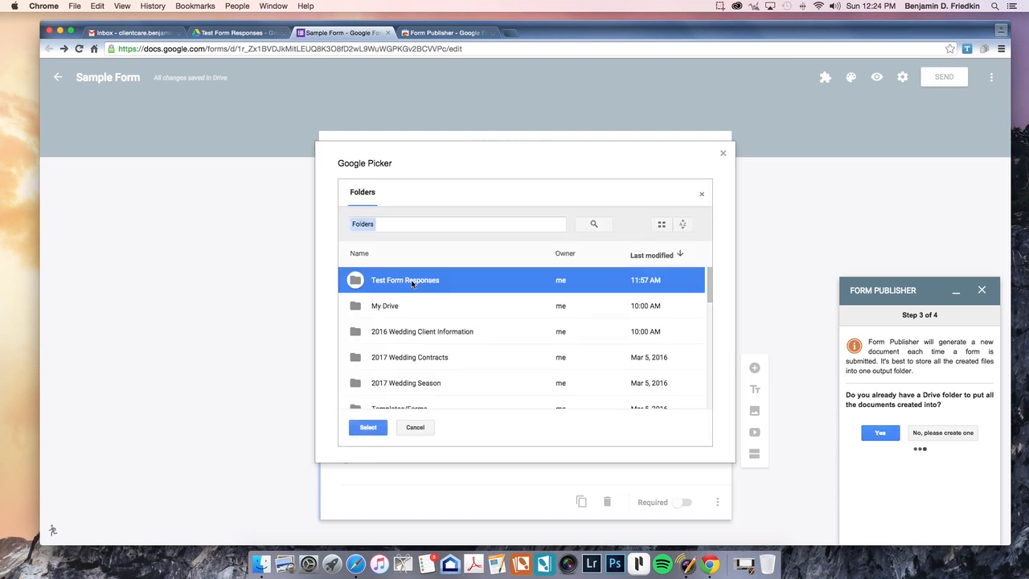
{"action": "left_click", "coordinate": [370, 427]}
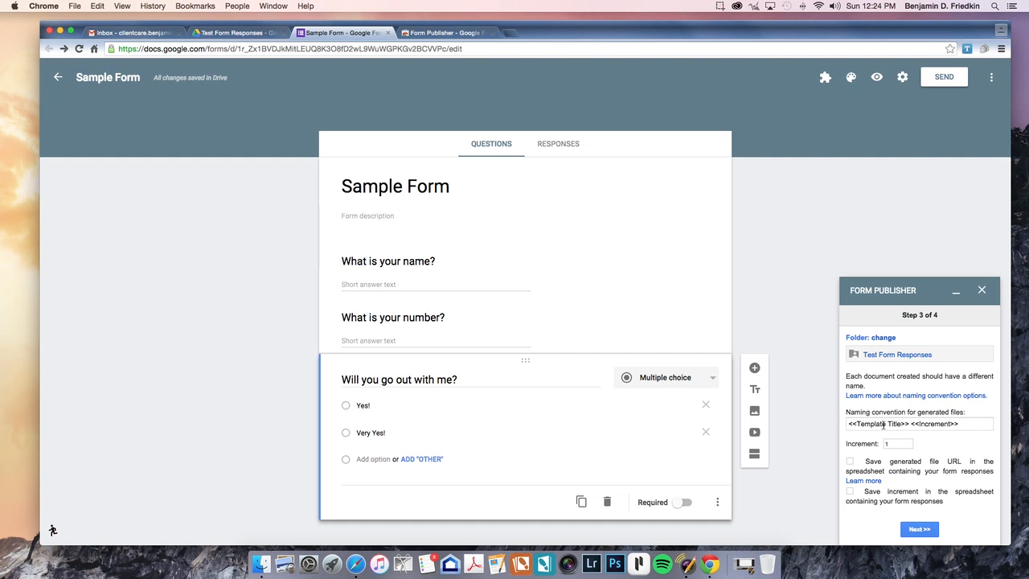
Step: Replace the Template Title placeholder with 'What is your name?' and delete the Increment text
{"action": "left_click", "coordinate": [343, 262]}
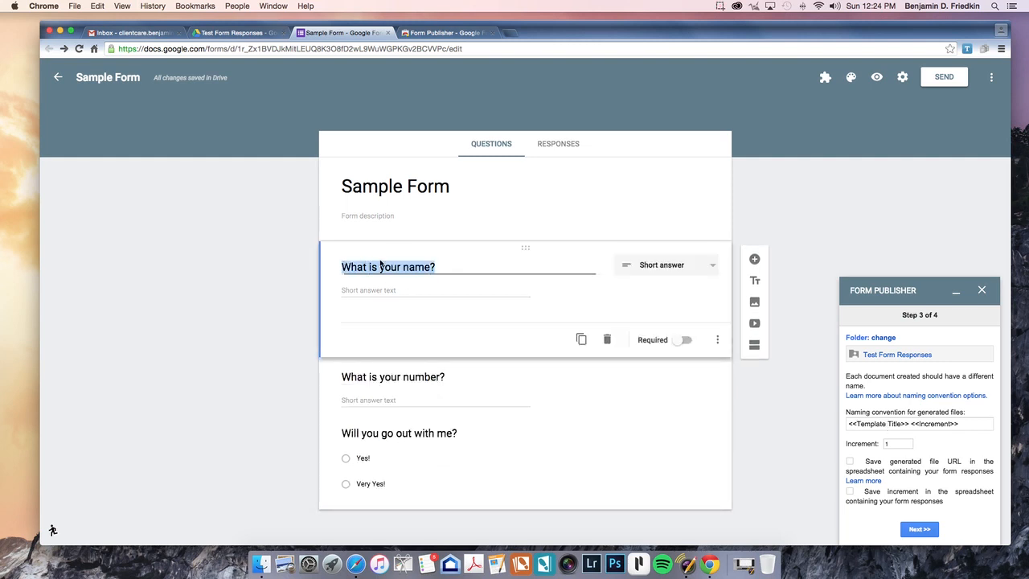
{"action": "left_click_drag", "start_coordinate": [435, 266], "coordinate": [344, 263]}
{"action": "key", "text": "super+c"}
{"action": "left_click_drag", "start_coordinate": [900, 423], "coordinate": [850, 424]}
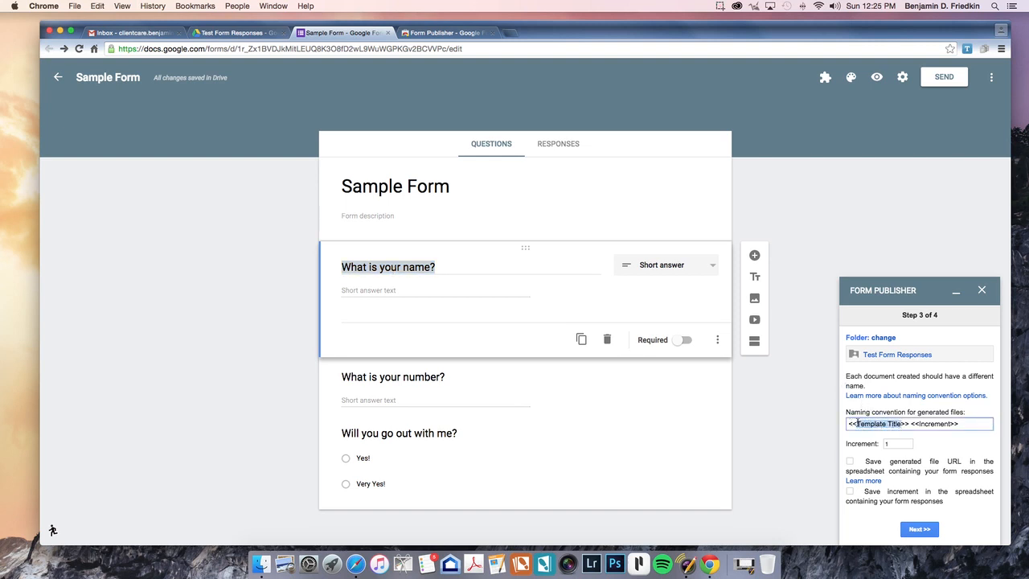
{"action": "key", "text": "super+v"}
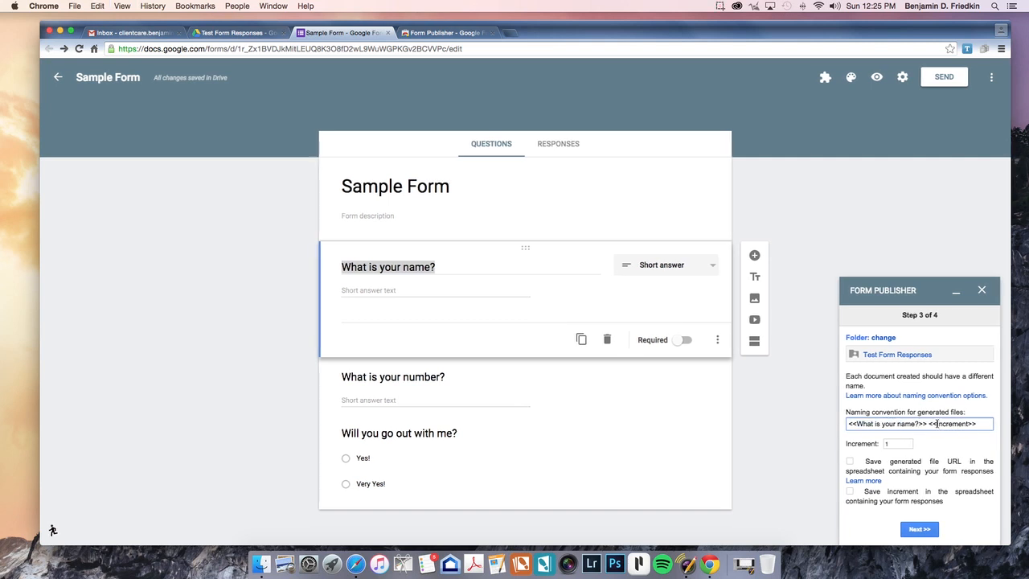
{"action": "left_click_drag", "start_coordinate": [936, 424], "coordinate": [973, 424]}
{"action": "key", "text": "BackSpace"}
Step: Paste 'Will you go out with me?' into the second placeholder and proceed to Step 4
{"action": "left_click", "coordinate": [344, 435]}
{"action": "left_click_drag", "start_coordinate": [336, 380], "coordinate": [467, 380]}
{"action": "key", "text": "super+c"}
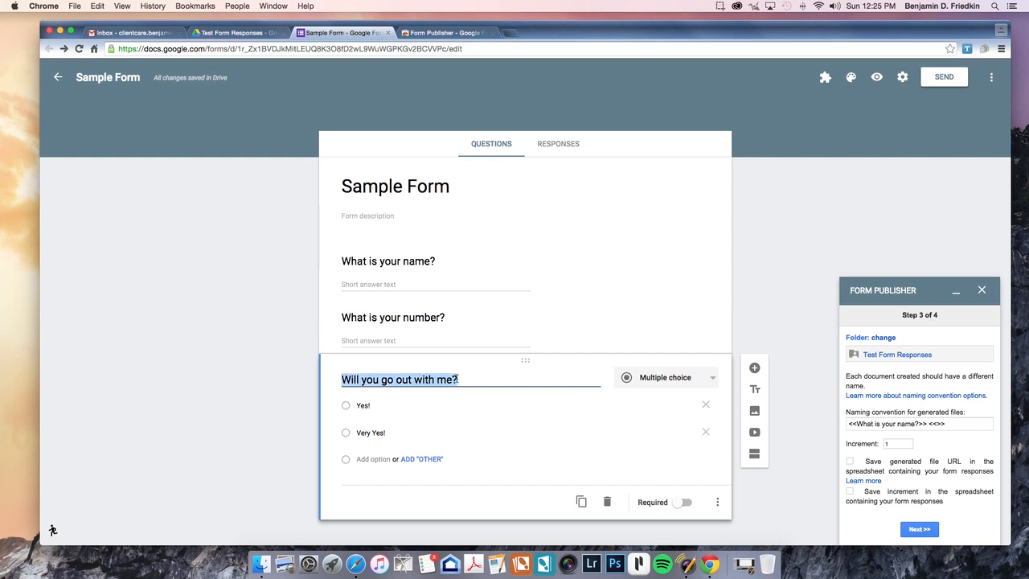
{"action": "left_click", "coordinate": [938, 423]}
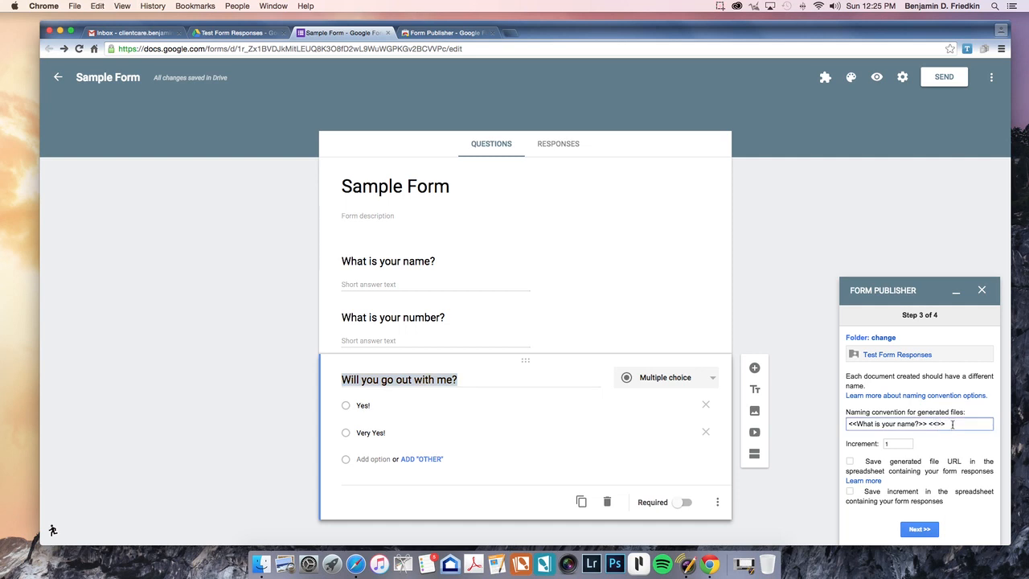
{"action": "key", "text": "super+v"}
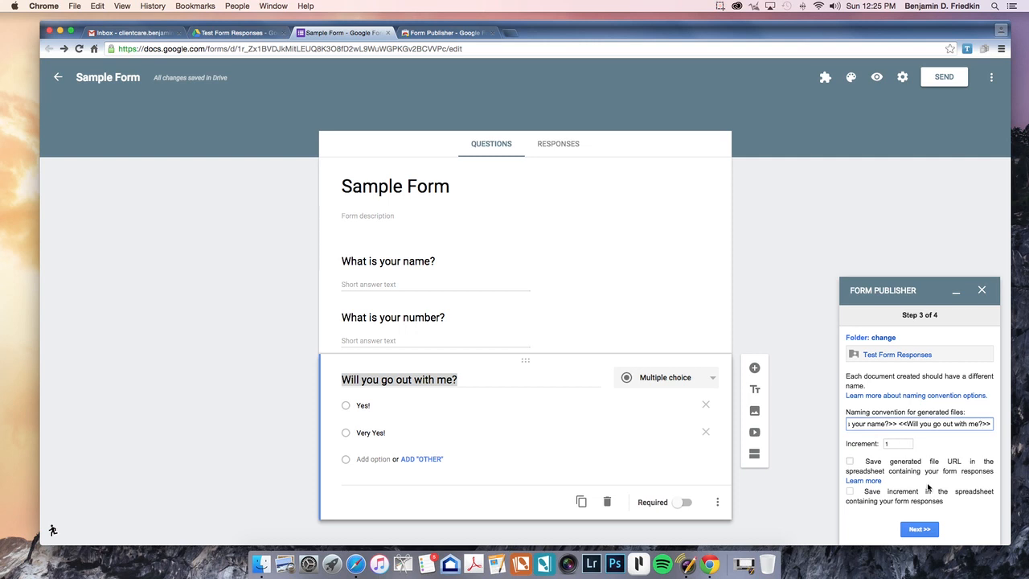
{"action": "left_click", "coordinate": [916, 533]}
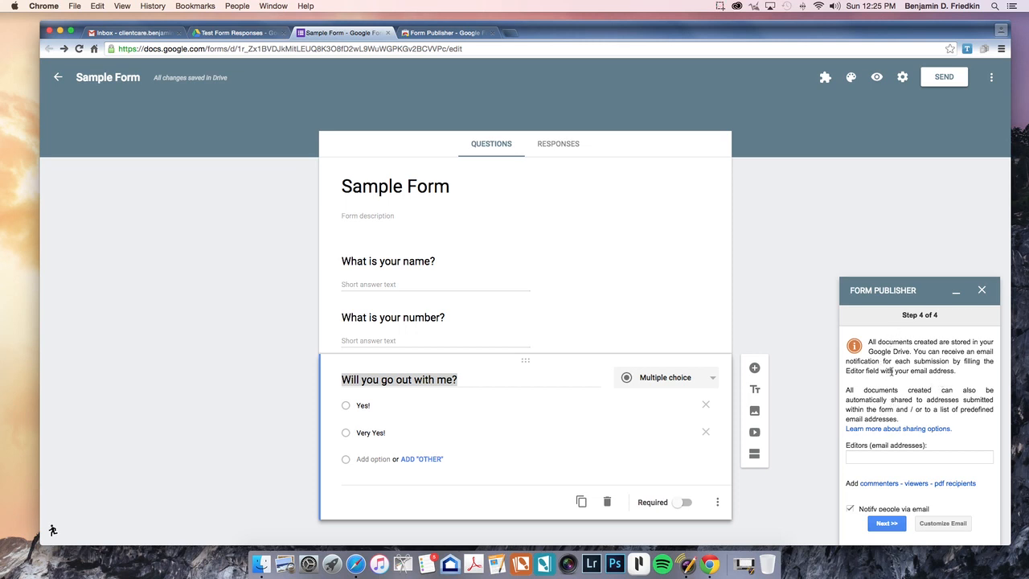
Step: Add the PDF recipient's e-mail address in the Form Publisher sidebar
{"action": "scroll", "coordinate": [895, 388], "scroll_direction": "down", "scroll_amount": 2}
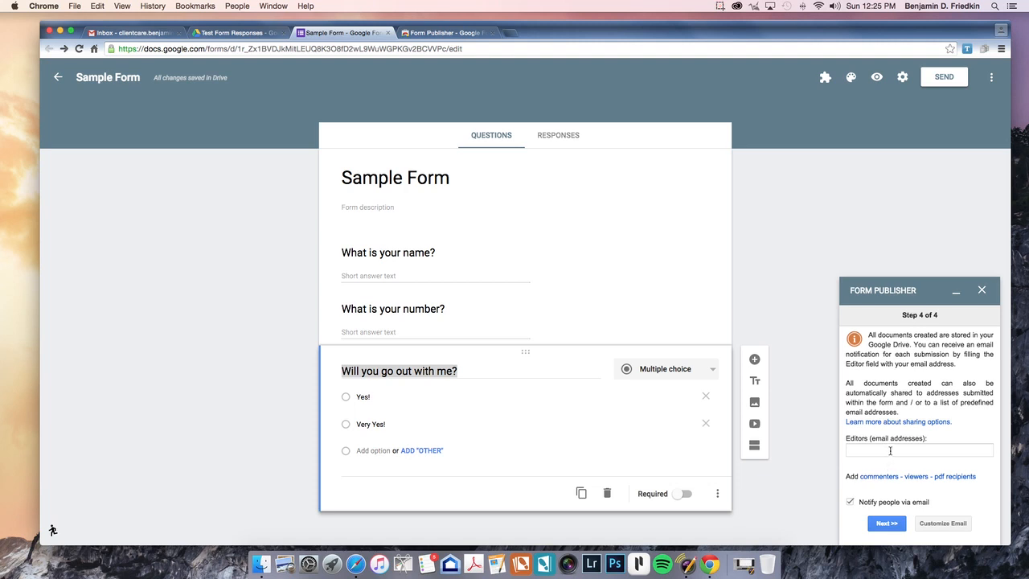
{"action": "left_click", "coordinate": [862, 451]}
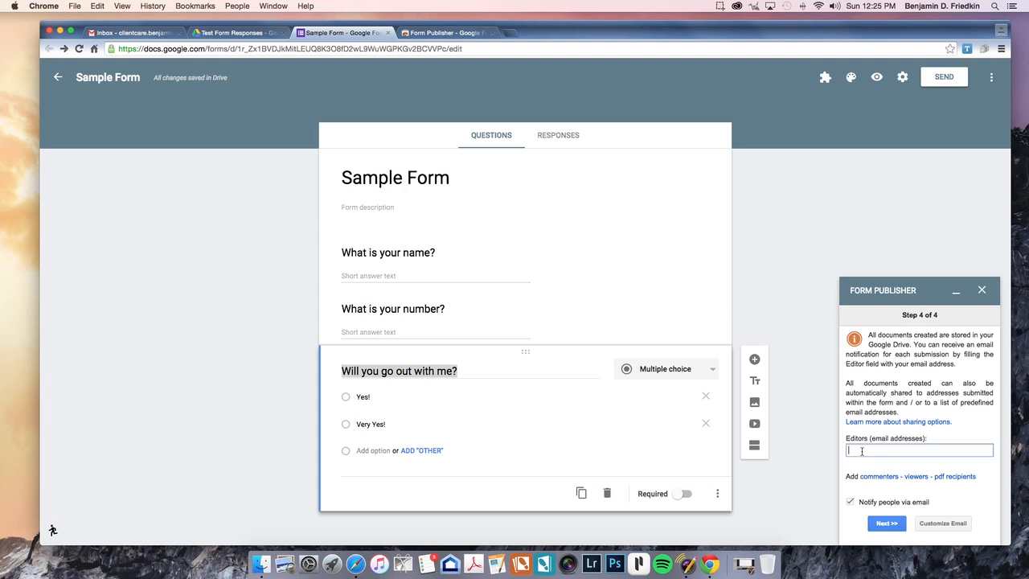
{"action": "left_click", "coordinate": [947, 477]}
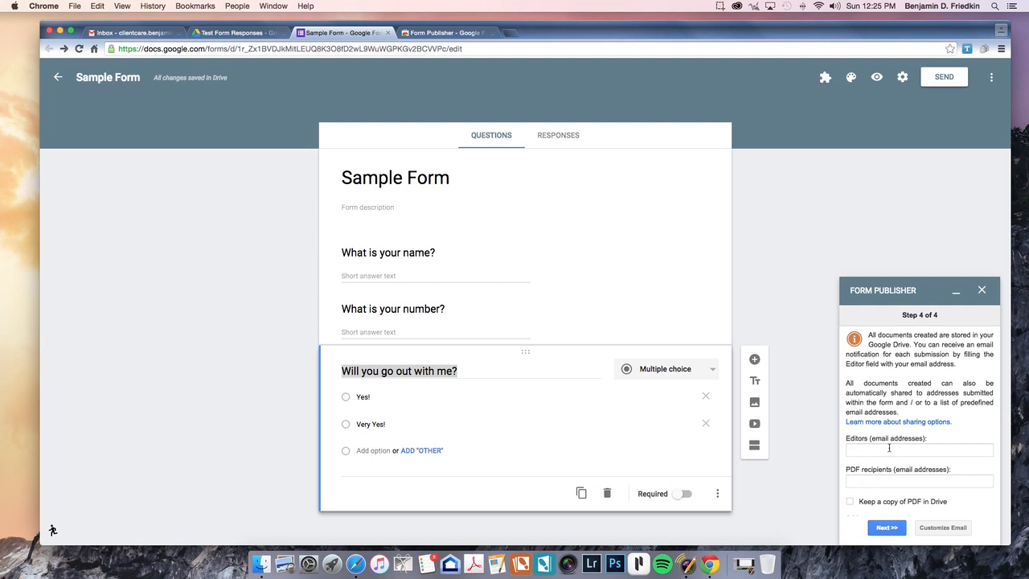
{"action": "left_click", "coordinate": [862, 482]}
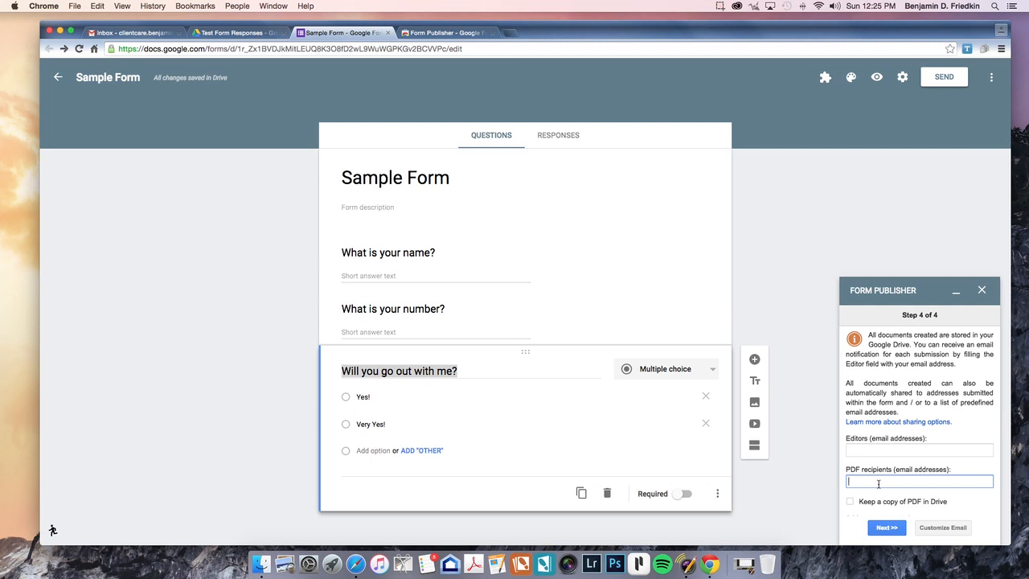
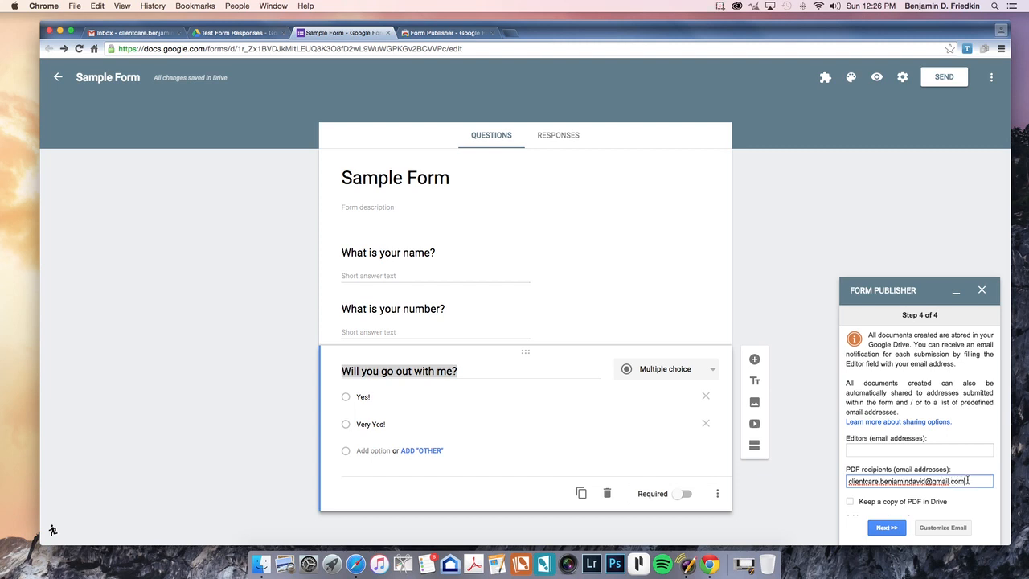
Step: Keep a copy of each PDF in Drive and finish the Form Publisher setup
{"action": "scroll", "coordinate": [868, 465], "scroll_direction": "down", "scroll_amount": 1}
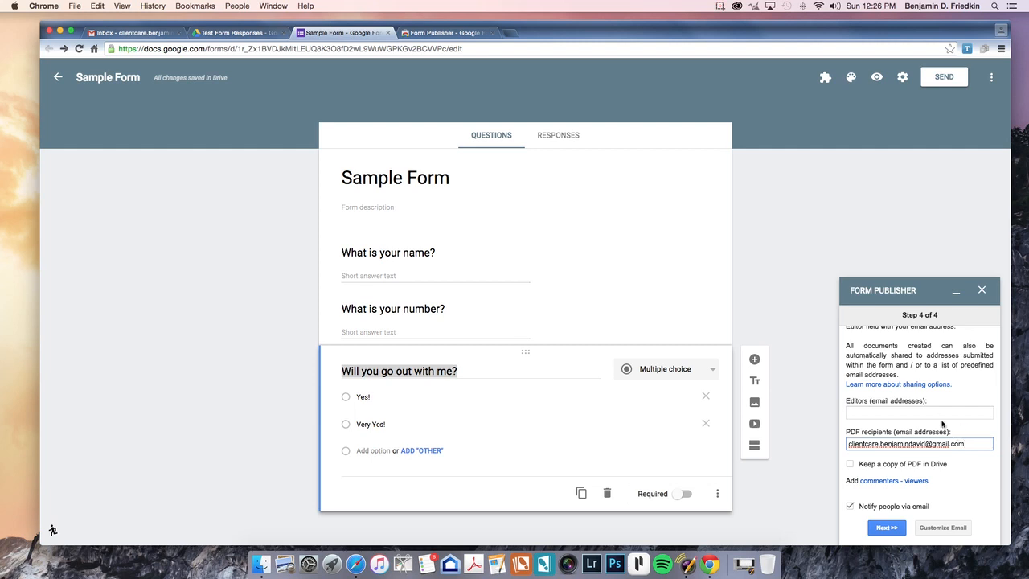
{"action": "left_click", "coordinate": [851, 466]}
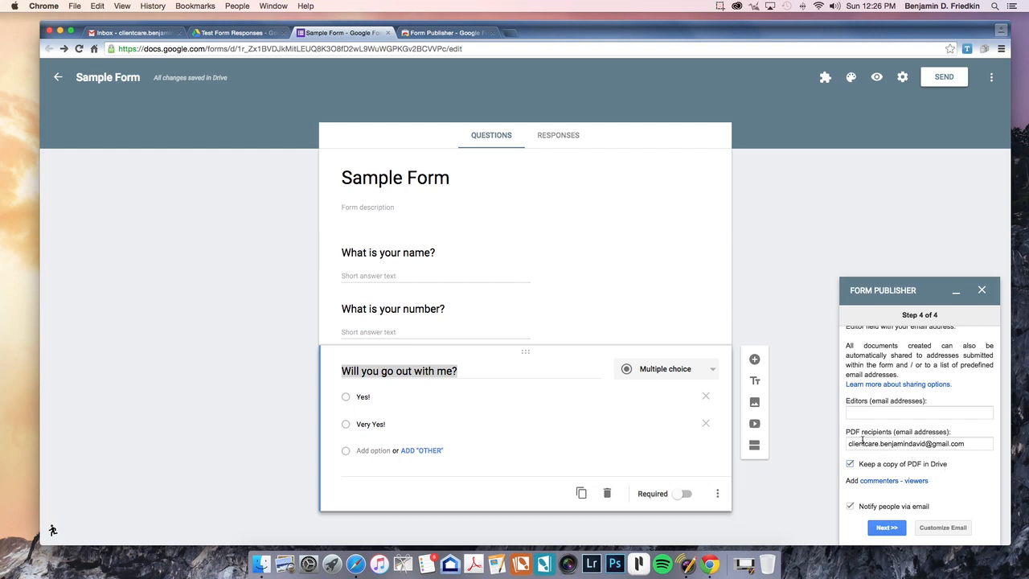
{"action": "left_click", "coordinate": [888, 528]}
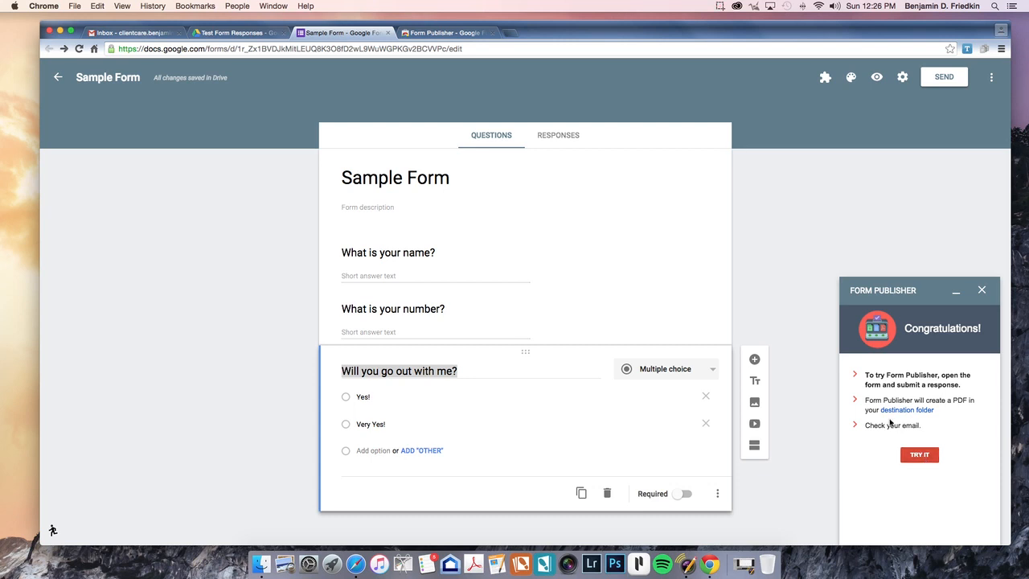
Step: Submit a test response to Sample Form with a name, a number and Very Yes!
{"action": "left_click", "coordinate": [921, 455]}
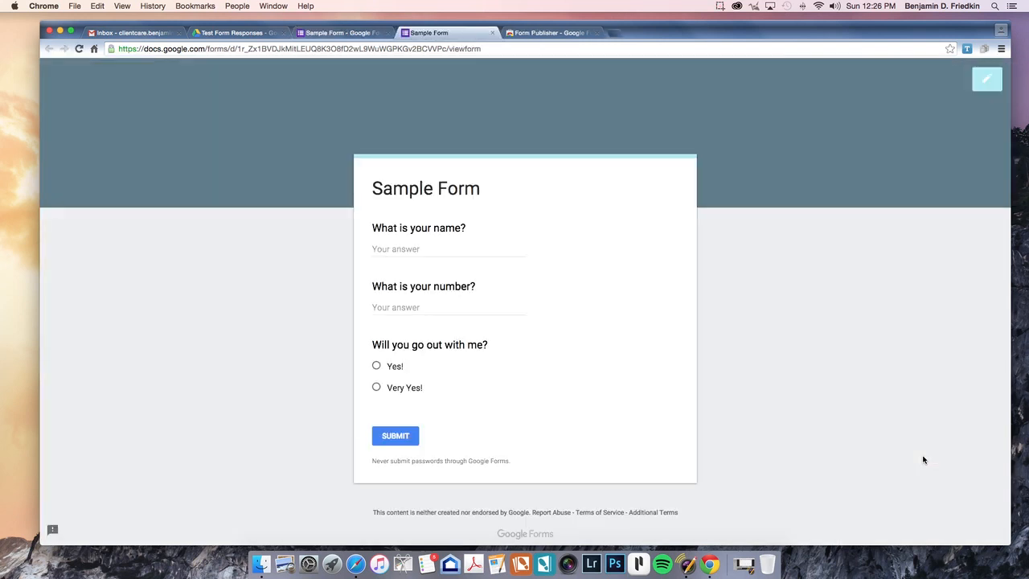
{"action": "left_click", "coordinate": [404, 250]}
{"action": "key", "text": "Tab"}
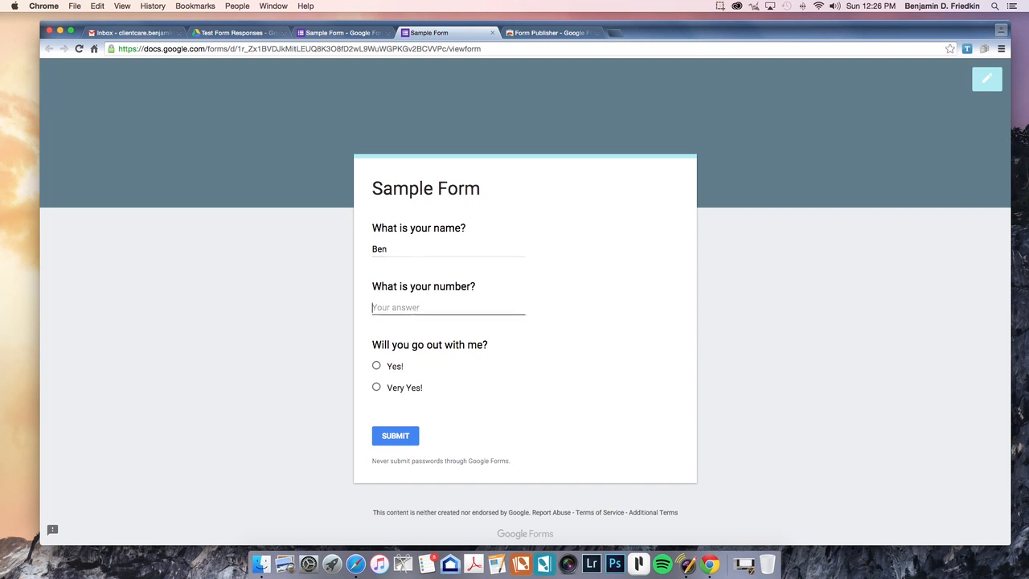
{"action": "type", "text": "555-555-5555"}
{"action": "key", "text": "Tab"}
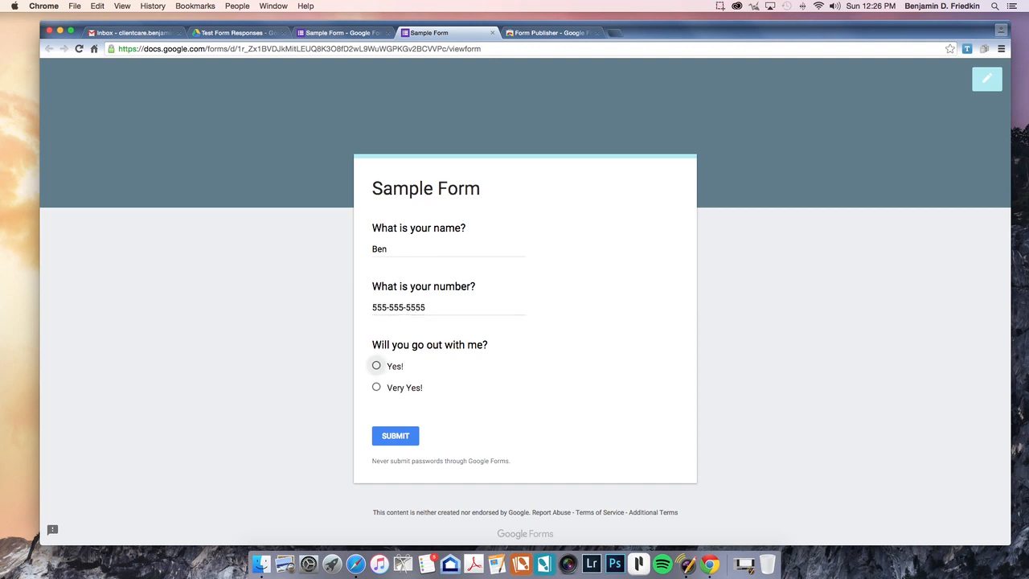
{"action": "left_click", "coordinate": [378, 366]}
{"action": "left_click", "coordinate": [377, 387]}
{"action": "left_click", "coordinate": [393, 436]}
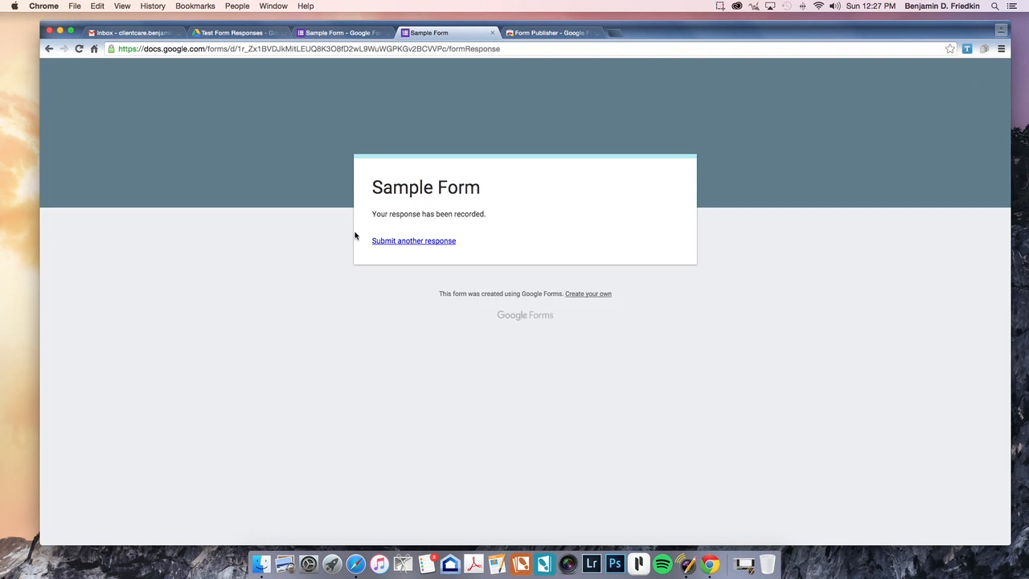
Step: Close the submitted-response and add-on store tabs and return to Test Form Responses
{"action": "left_click", "coordinate": [492, 34]}
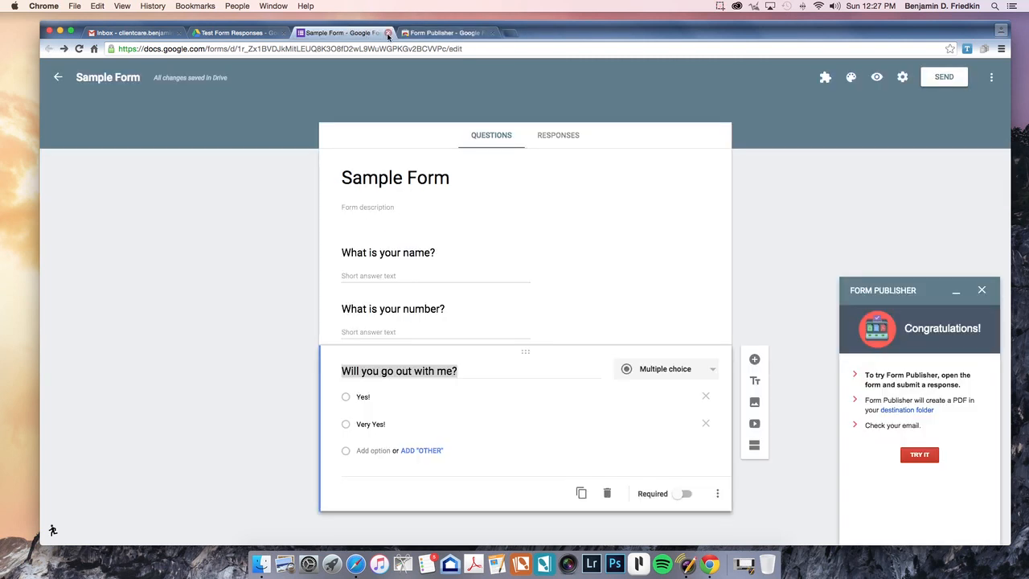
{"action": "left_click", "coordinate": [434, 34]}
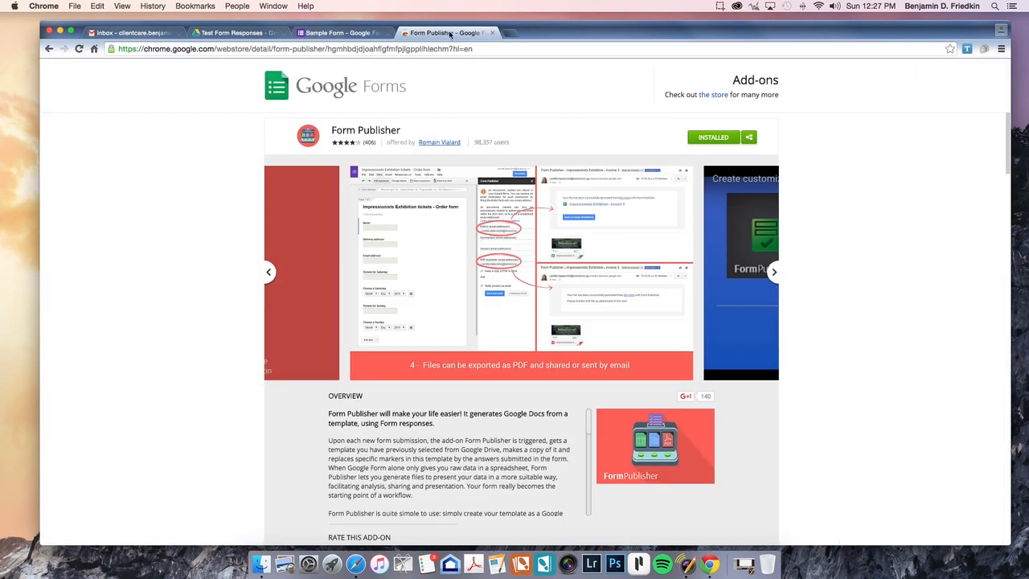
{"action": "left_click", "coordinate": [492, 33]}
{"action": "left_click", "coordinate": [233, 33]}
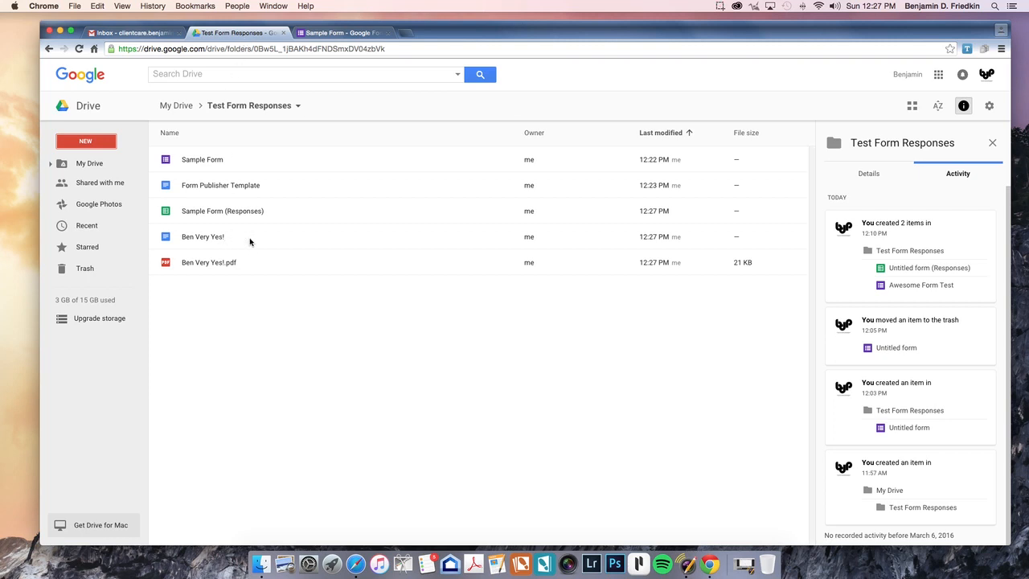
Step: Inspect the activity of the newly generated document and its PDF
{"action": "left_click", "coordinate": [279, 236]}
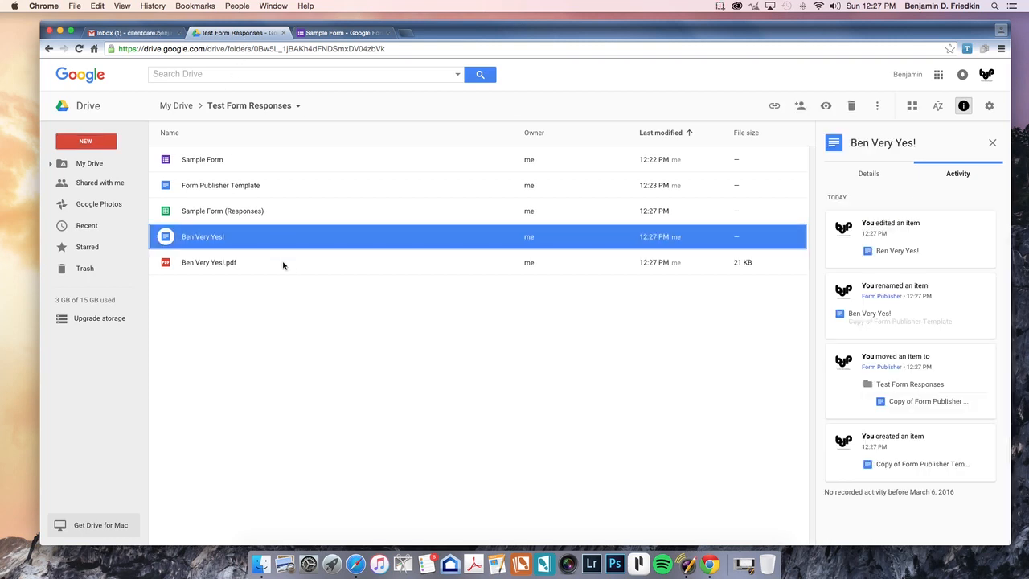
{"action": "left_click", "coordinate": [286, 262], "text": "shift"}
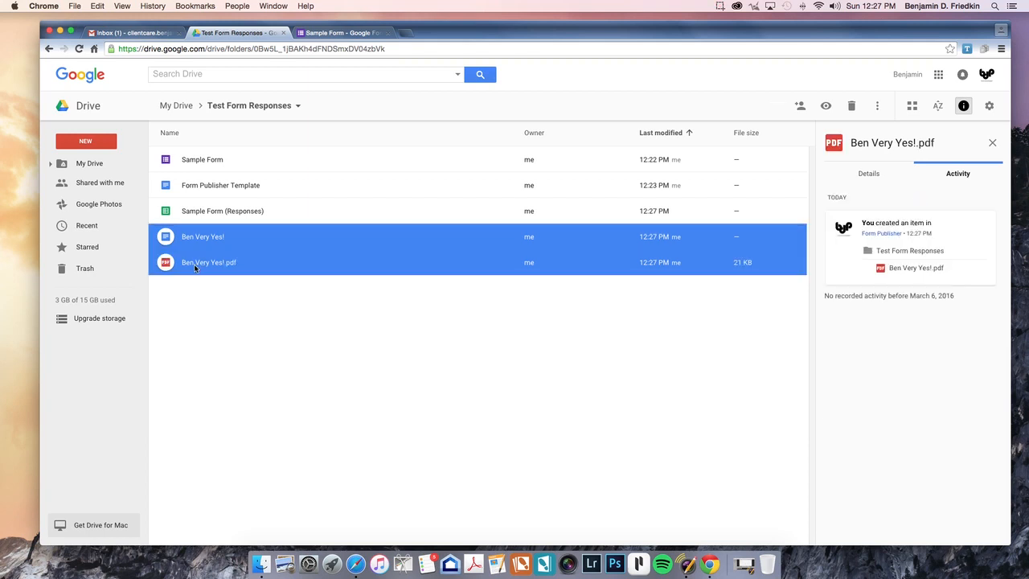
{"action": "left_click", "coordinate": [267, 296]}
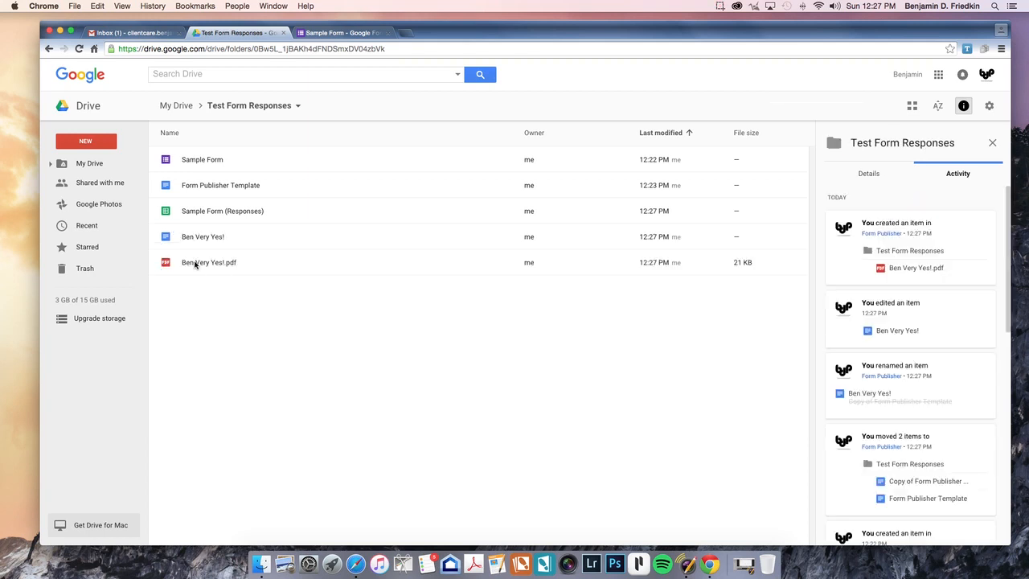
{"action": "double_click", "coordinate": [263, 266]}
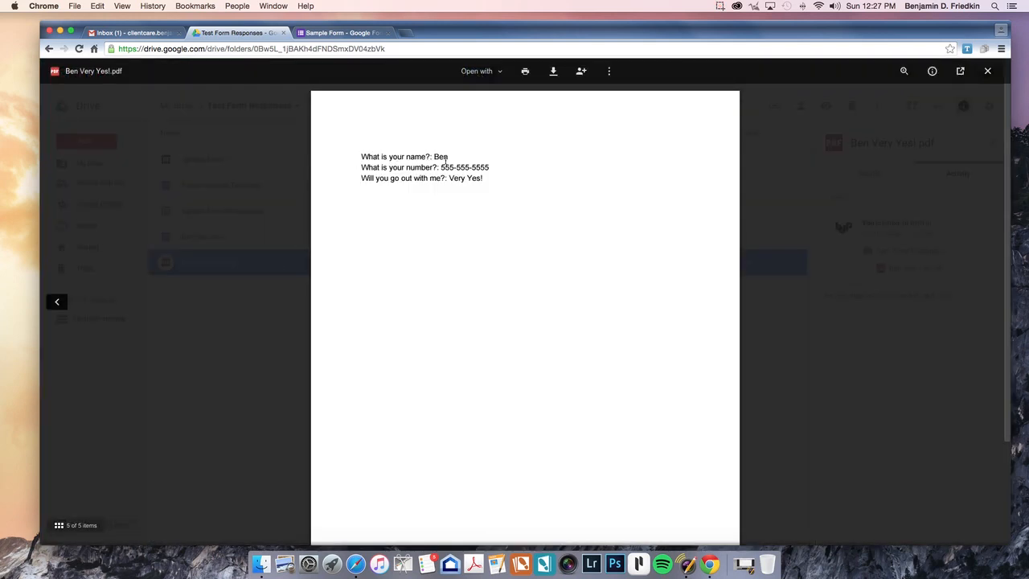
{"action": "left_click", "coordinate": [989, 72]}
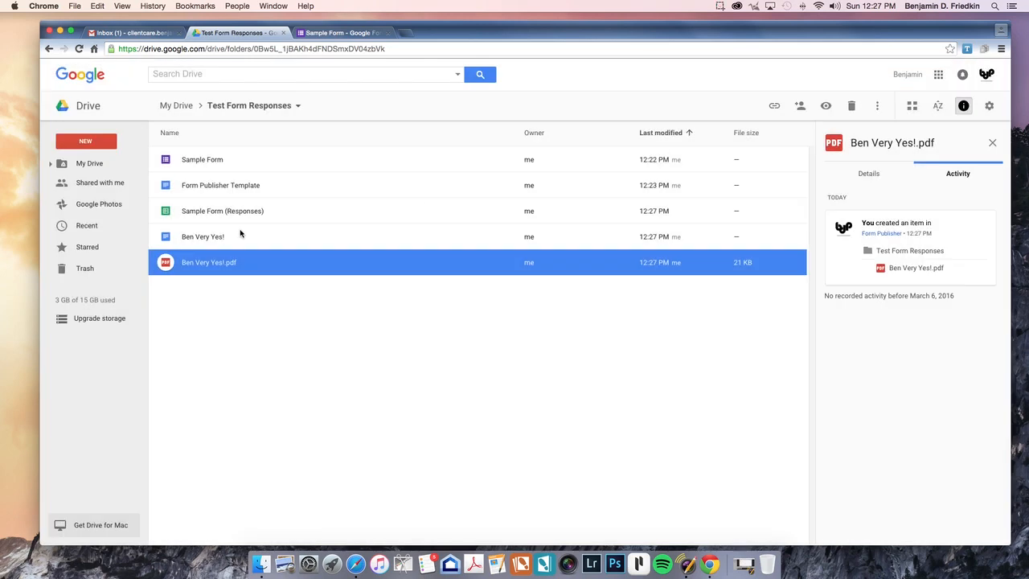
Step: In the Form Publisher Template, add a new first line with the 'Title' heading
{"action": "double_click", "coordinate": [274, 186]}
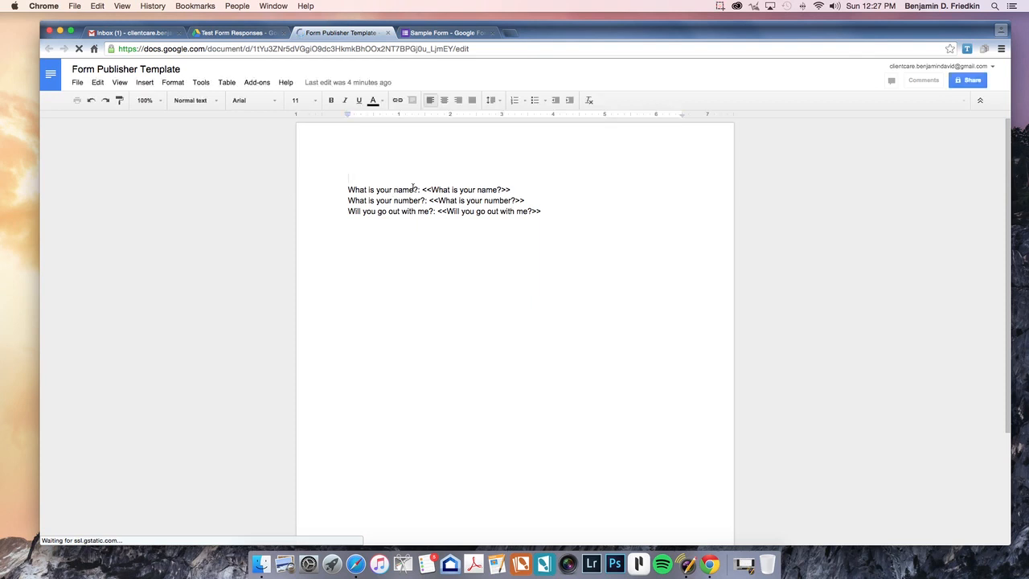
{"action": "left_click_drag", "start_coordinate": [346, 189], "coordinate": [555, 220]}
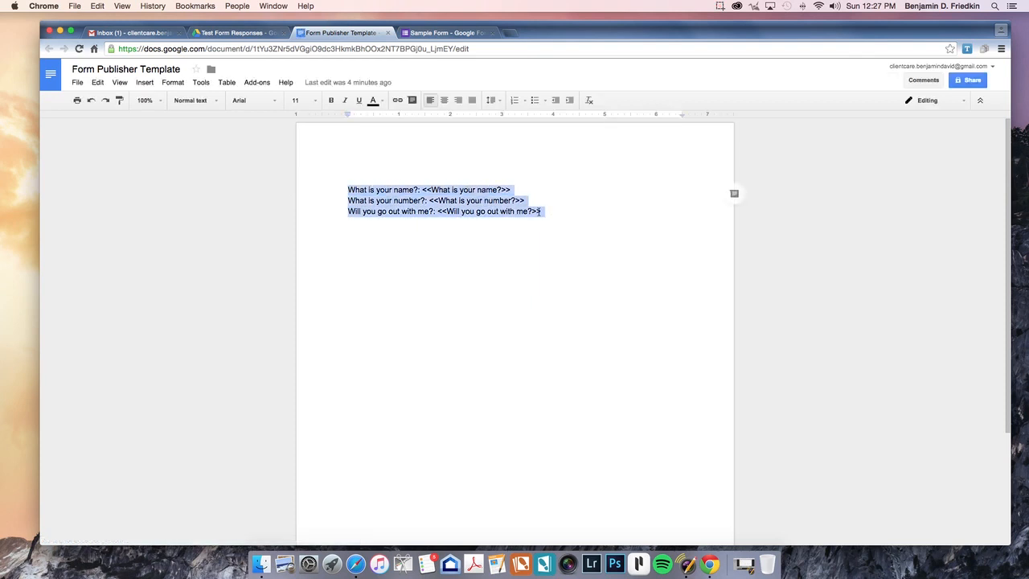
{"action": "left_click", "coordinate": [344, 190]}
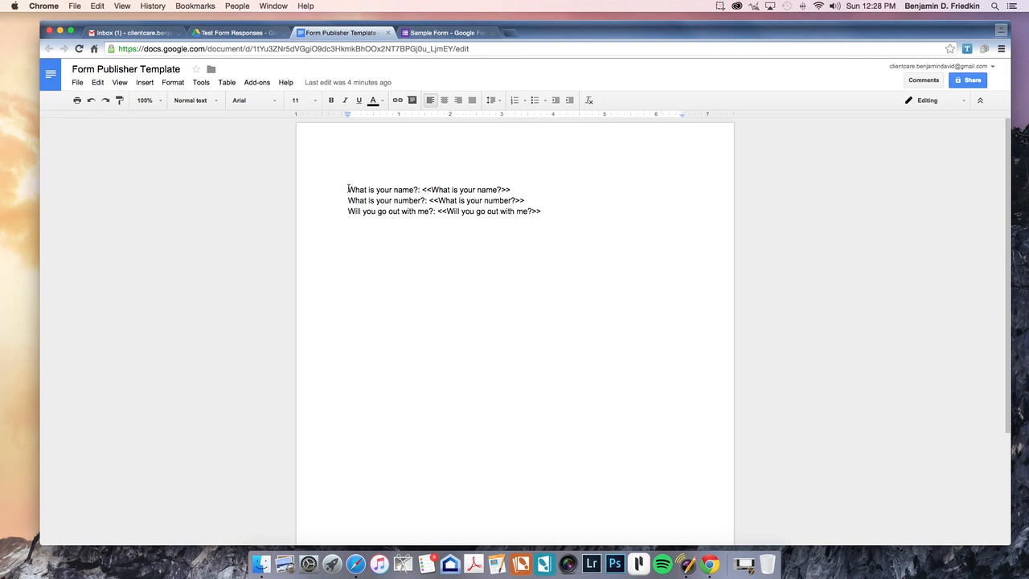
{"action": "left_click_drag", "start_coordinate": [349, 190], "coordinate": [558, 213]}
{"action": "left_click", "coordinate": [340, 190]}
{"action": "key", "text": "Return"}
{"action": "key", "text": "Return"}
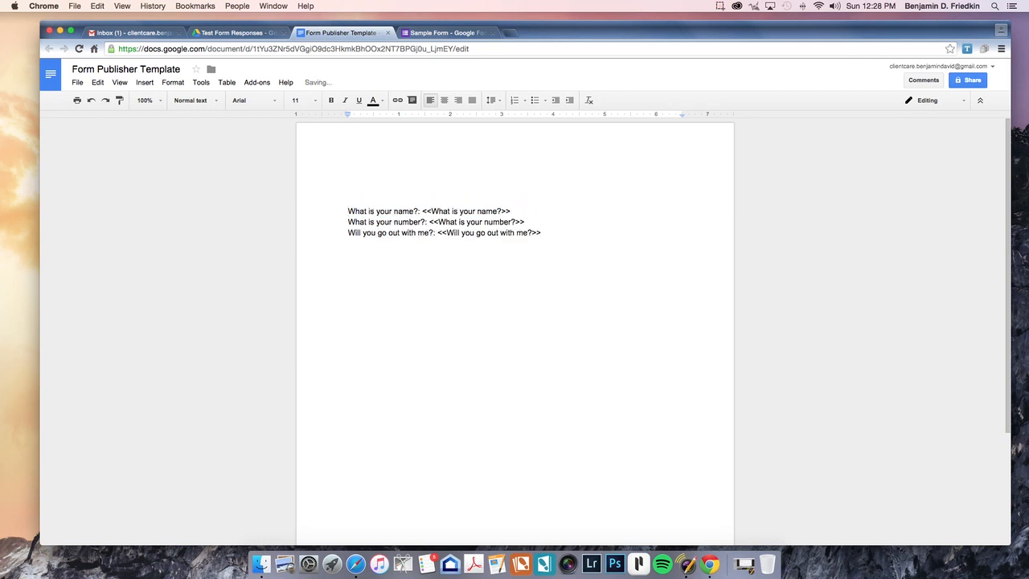
{"action": "key", "text": "Up"}
{"action": "key", "text": "Up"}
{"action": "key", "text": "Up"}
{"action": "type", "text": "Tiot"}
Step: Make the Title heading red, size 18, bold and underlined
{"action": "left_click", "coordinate": [348, 180]}
{"action": "double_click", "coordinate": [348, 179]}
{"action": "left_click", "coordinate": [381, 101]}
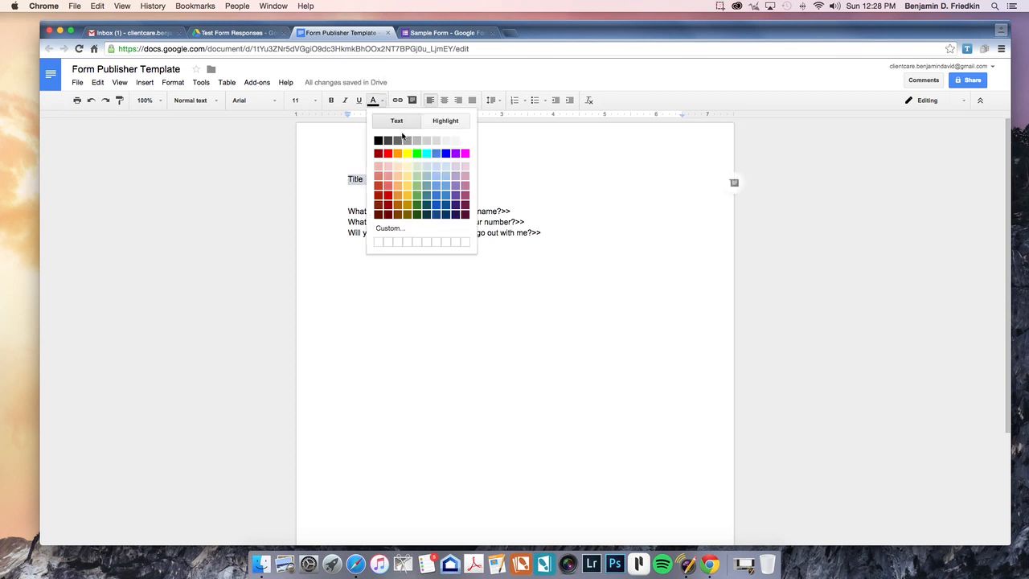
{"action": "left_click", "coordinate": [387, 153]}
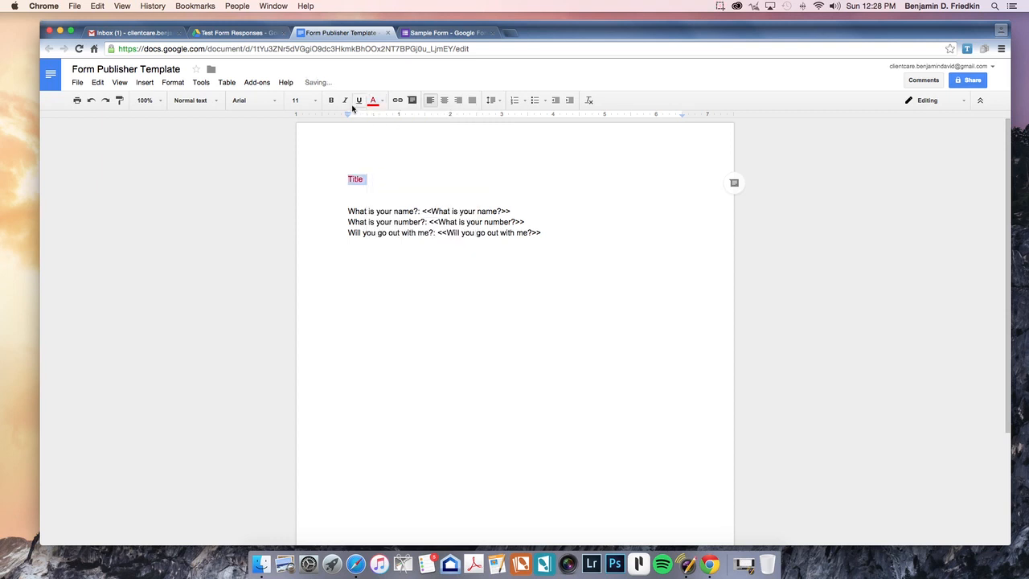
{"action": "left_click", "coordinate": [313, 101]}
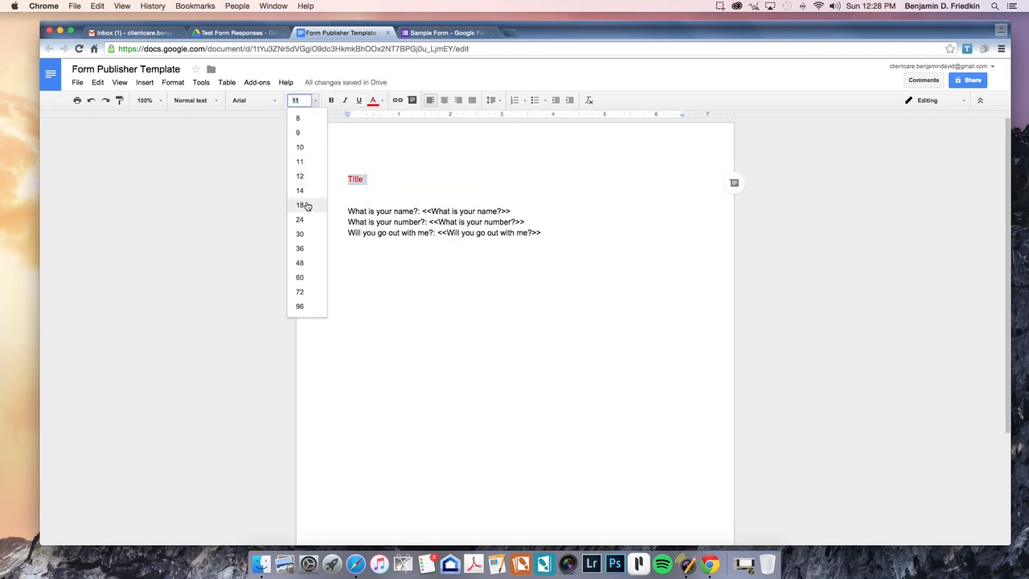
{"action": "left_click", "coordinate": [306, 204]}
{"action": "left_click_drag", "start_coordinate": [338, 186], "coordinate": [380, 181]}
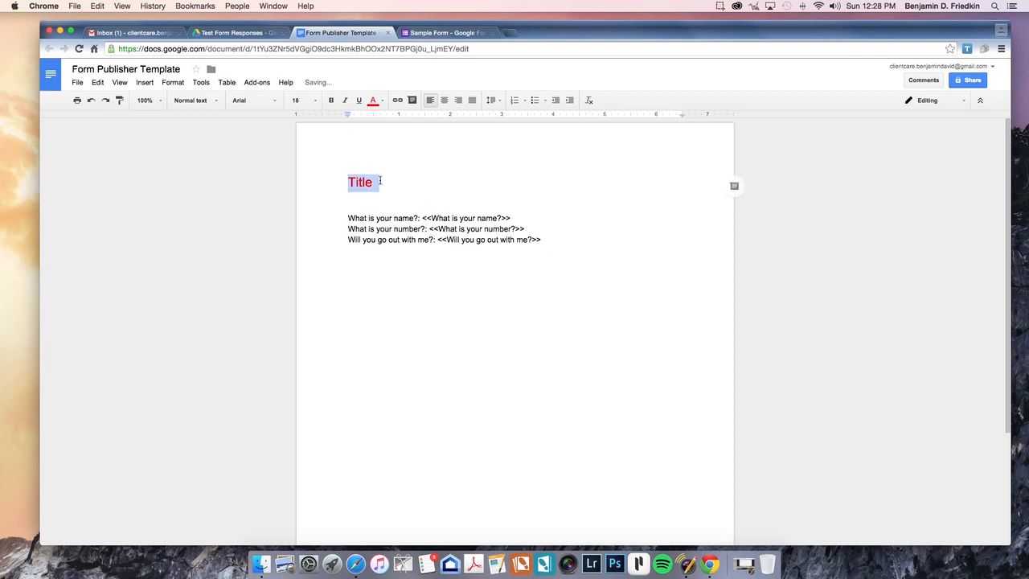
{"action": "key", "text": "super+b"}
{"action": "key", "text": "super+u"}
{"action": "left_click", "coordinate": [385, 181]}
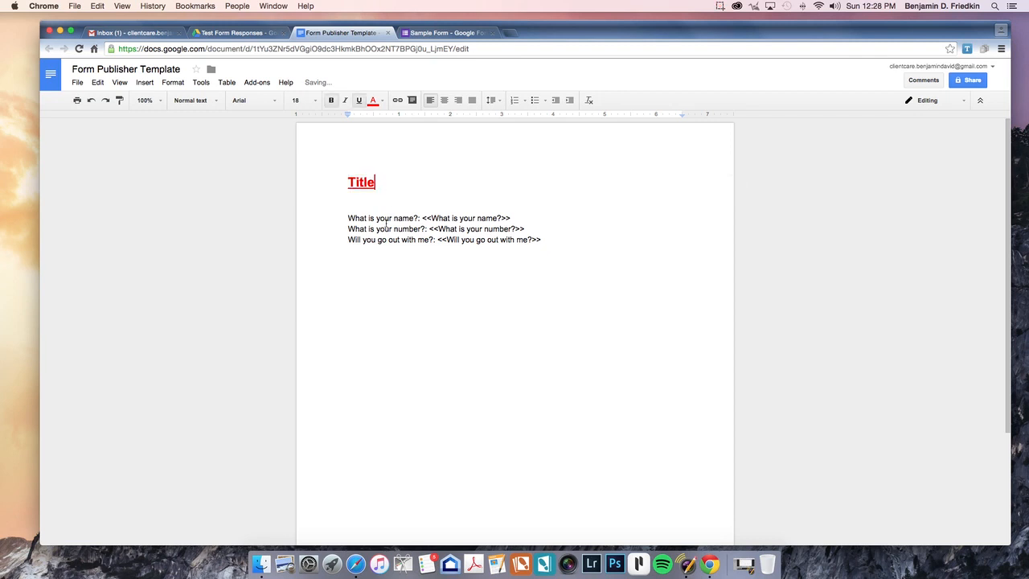
Step: Insert blank lines between the three question placeholder lines
{"action": "left_click", "coordinate": [355, 252]}
{"action": "left_click", "coordinate": [346, 229]}
{"action": "key", "text": "Return"}
{"action": "left_click", "coordinate": [348, 250]}
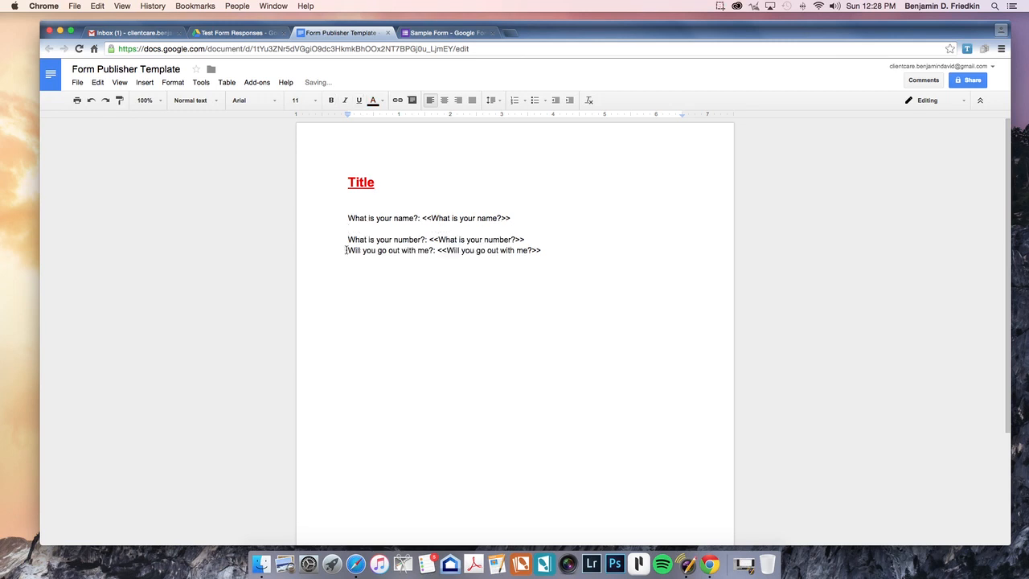
{"action": "key", "text": "Return"}
{"action": "left_click", "coordinate": [455, 261]}
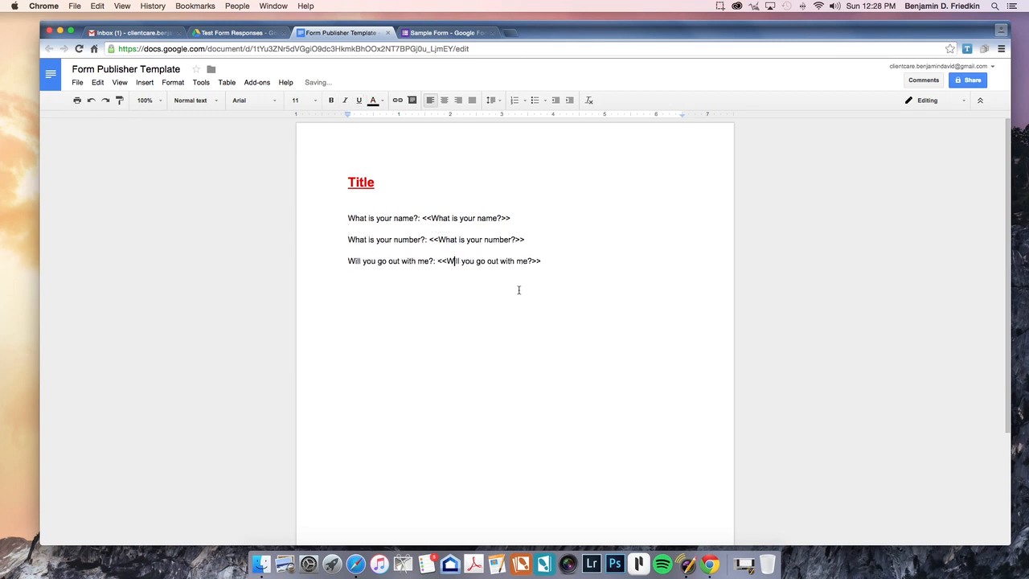
{"action": "left_click", "coordinate": [585, 261]}
{"action": "left_click_drag", "start_coordinate": [348, 260], "coordinate": [583, 263]}
{"action": "left_click", "coordinate": [540, 319]}
{"action": "left_click", "coordinate": [335, 221]}
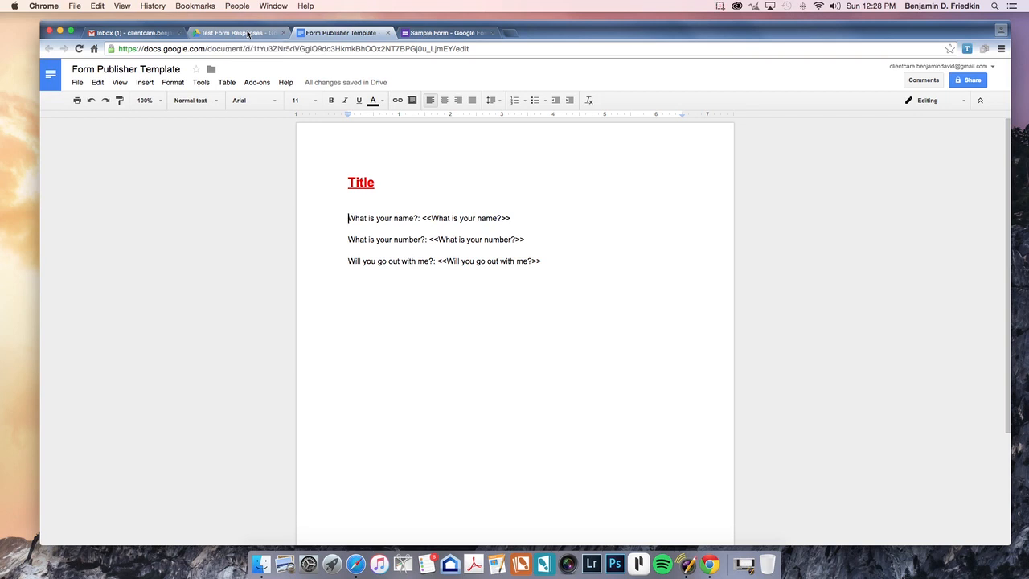
{"action": "left_click", "coordinate": [249, 33]}
Step: Preview the old Ben Very Yes!.pdf in Test Form Responses
{"action": "left_click", "coordinate": [304, 234]}
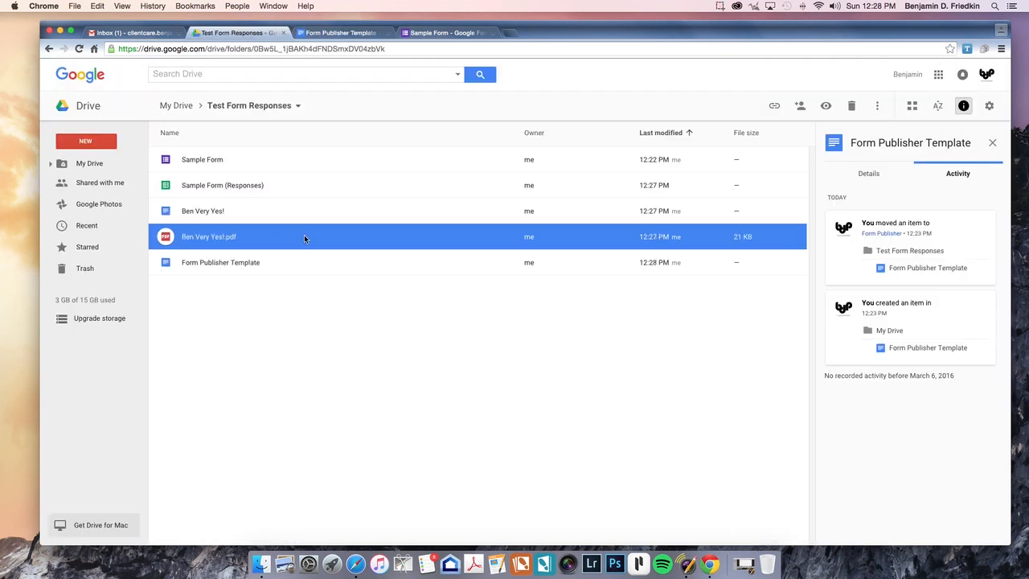
{"action": "left_click", "coordinate": [303, 257], "text": "shift"}
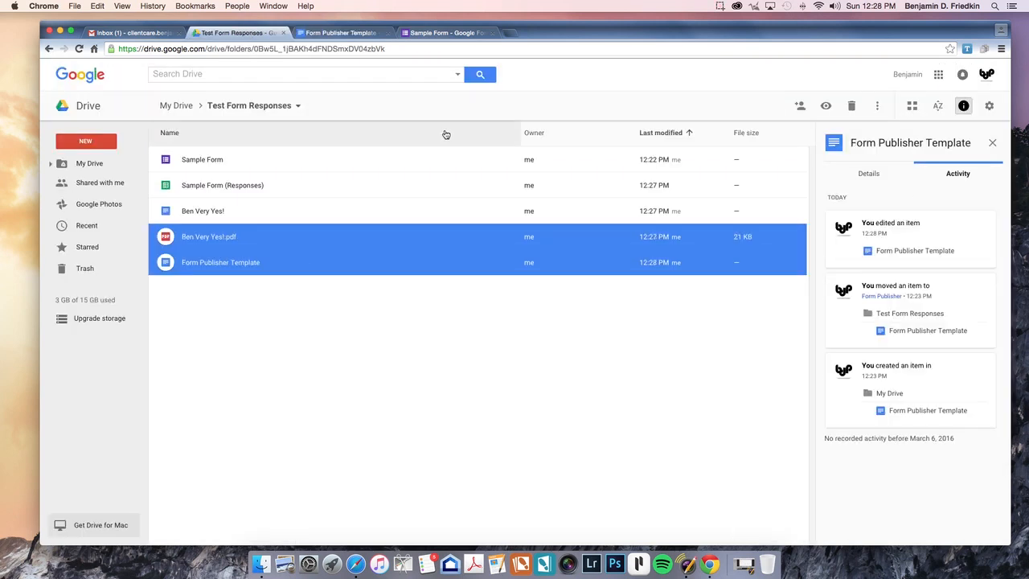
{"action": "left_click", "coordinate": [232, 327]}
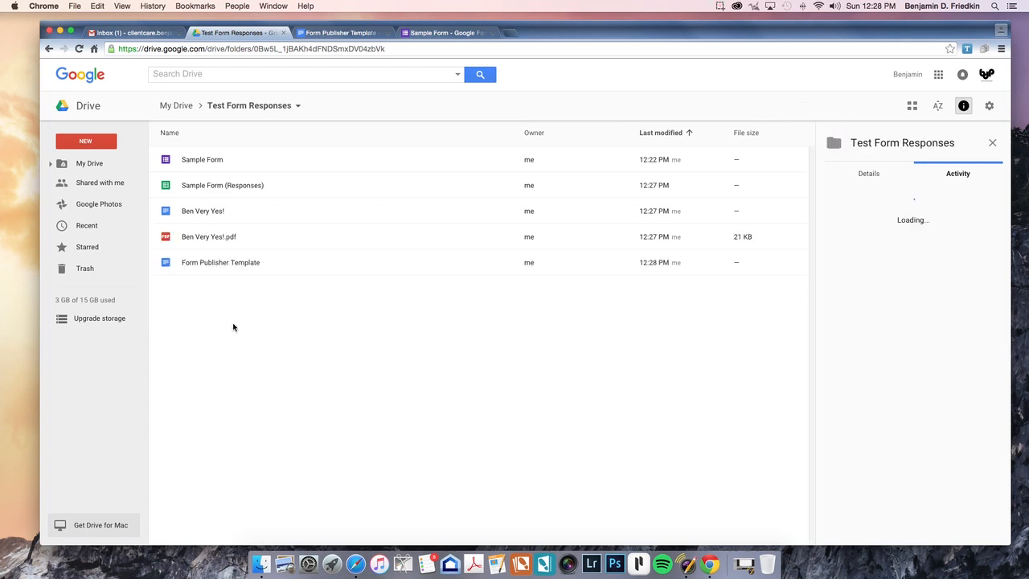
{"action": "left_click", "coordinate": [198, 243]}
{"action": "double_click", "coordinate": [199, 244]}
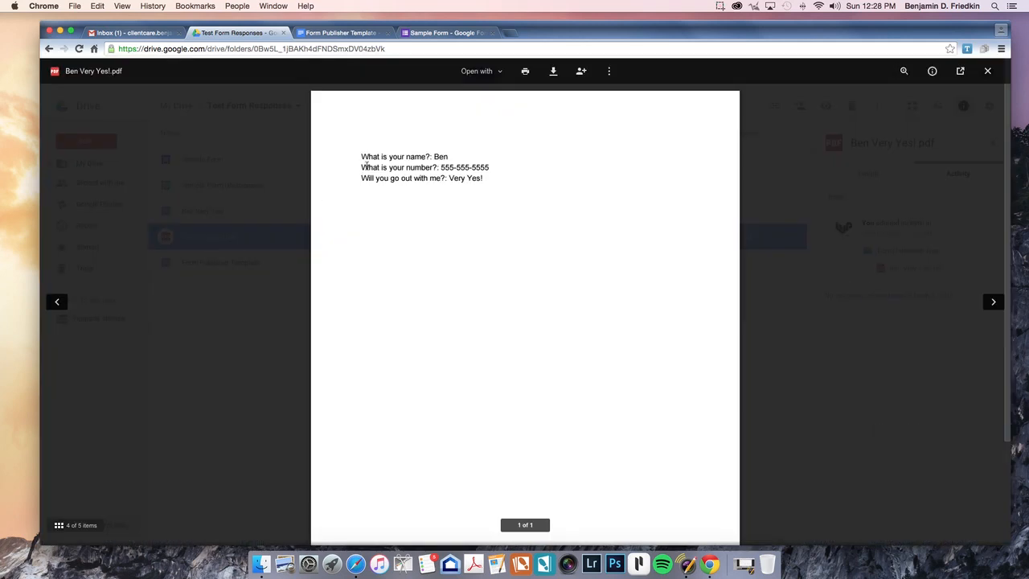
{"action": "left_click", "coordinate": [988, 71]}
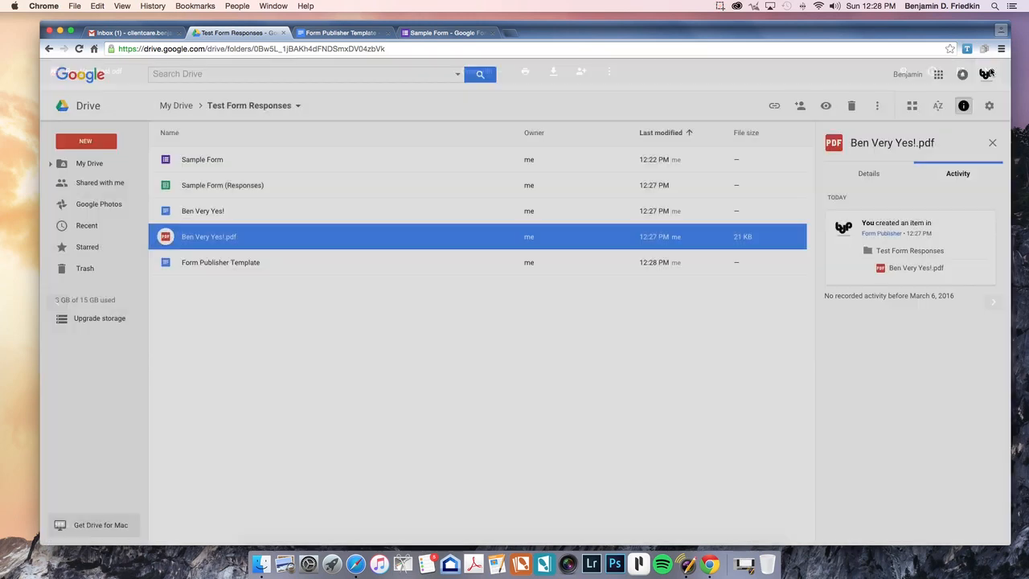
Step: Move Ben Very Yes!.pdf and the Form Publisher Template to the trash
{"action": "left_click", "coordinate": [300, 260], "text": "shift"}
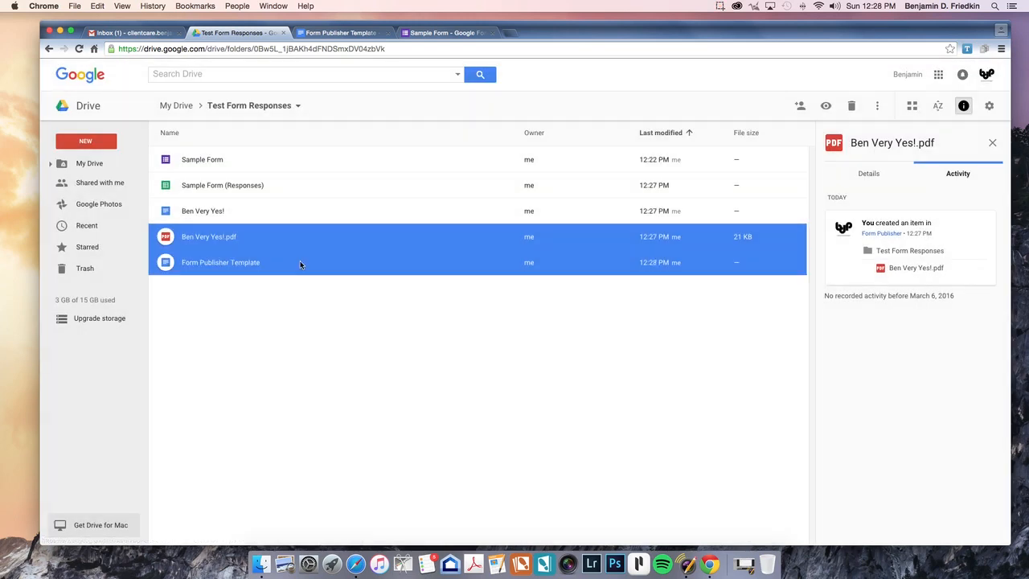
{"action": "left_click", "coordinate": [852, 107]}
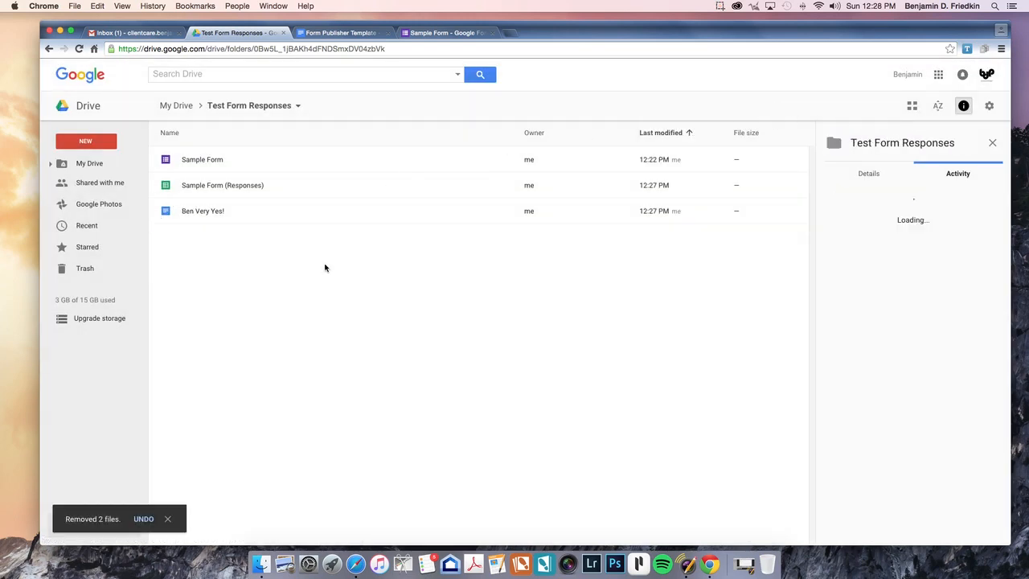
{"action": "left_click", "coordinate": [343, 33]}
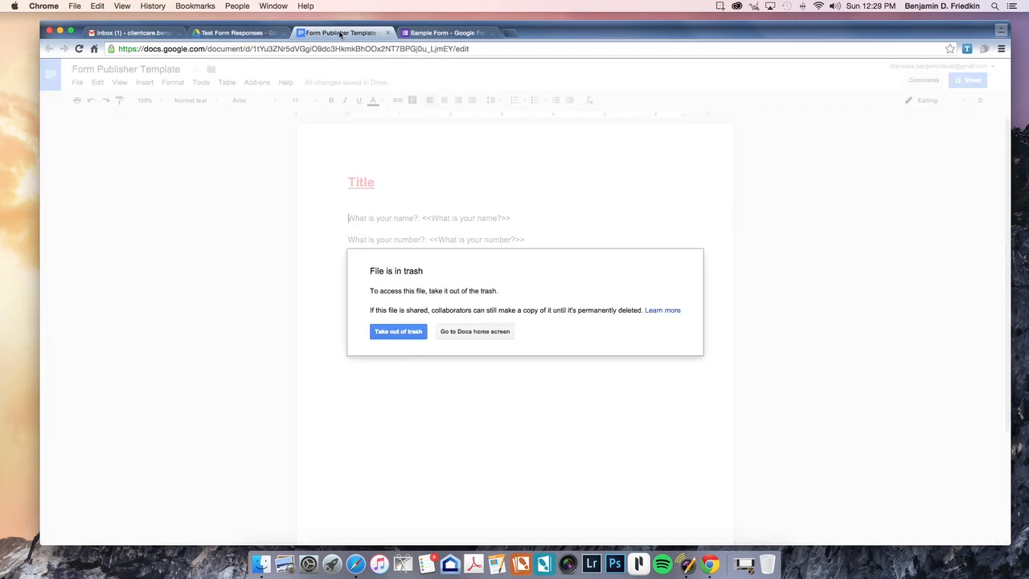
Step: Leave the trashed template for Docs home, switch it to list view, and close it
{"action": "left_click", "coordinate": [459, 331]}
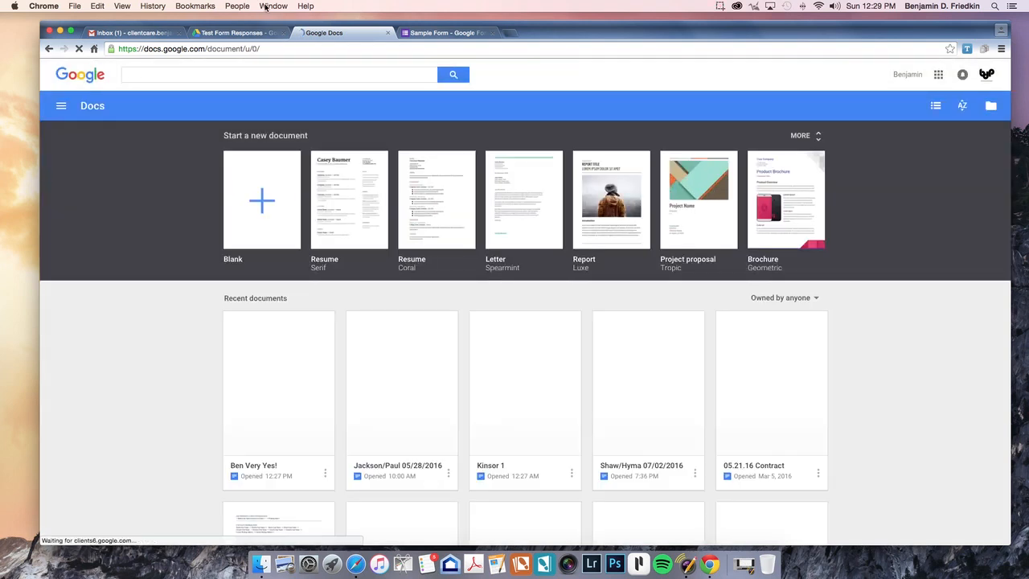
{"action": "left_click", "coordinate": [238, 33]}
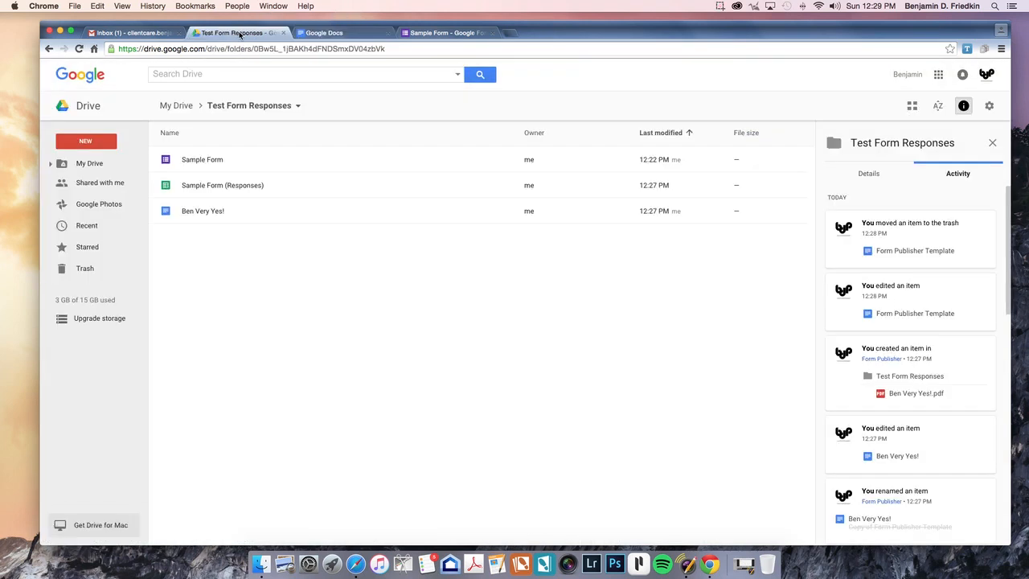
{"action": "left_click", "coordinate": [370, 34]}
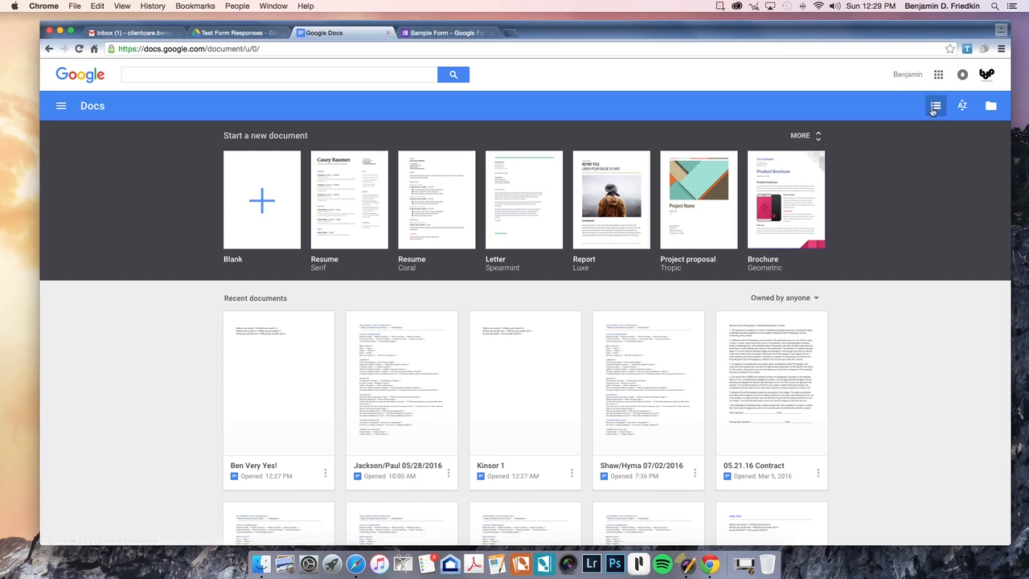
{"action": "left_click", "coordinate": [933, 106]}
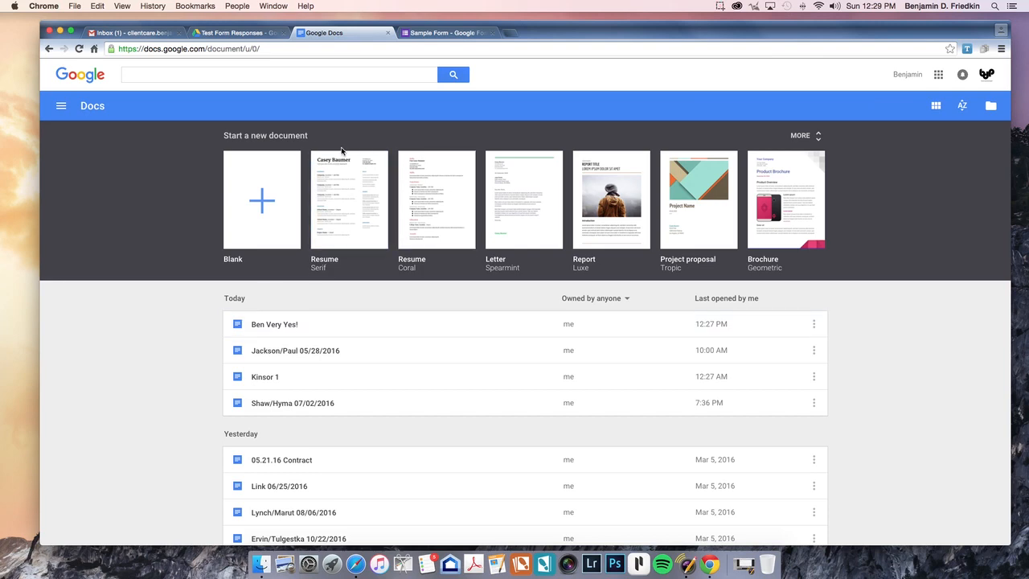
{"action": "left_click", "coordinate": [389, 33]}
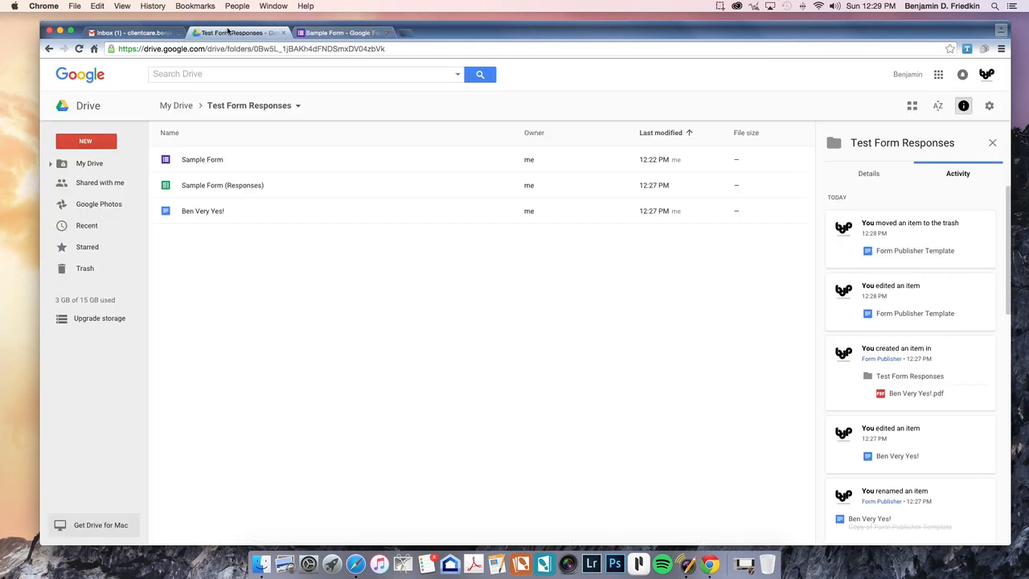
Step: Return to the Sample Form editor
{"action": "left_click", "coordinate": [342, 33]}
{"action": "left_click", "coordinate": [237, 32]}
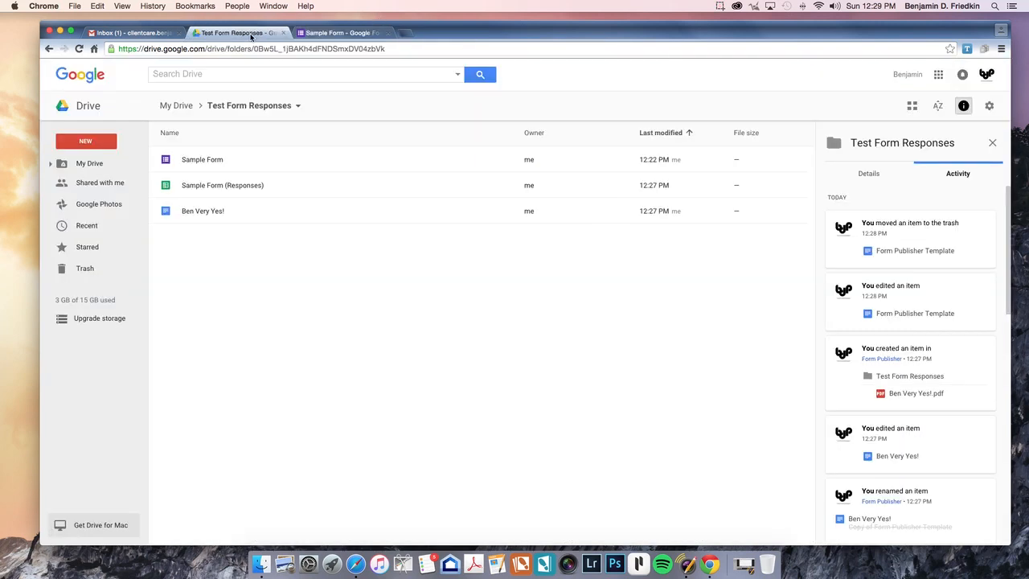
{"action": "left_click", "coordinate": [346, 33]}
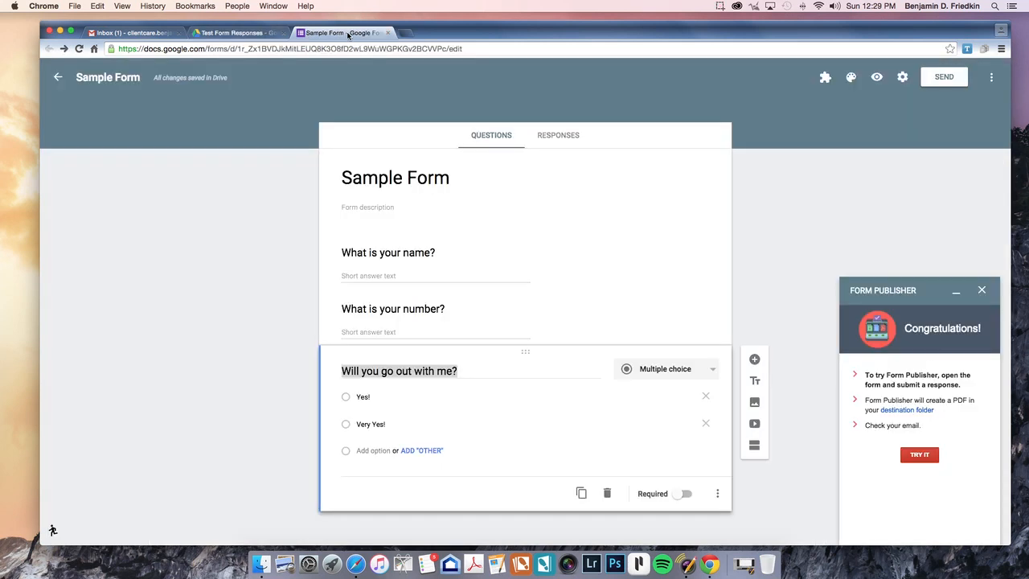
{"action": "left_click", "coordinate": [982, 289]}
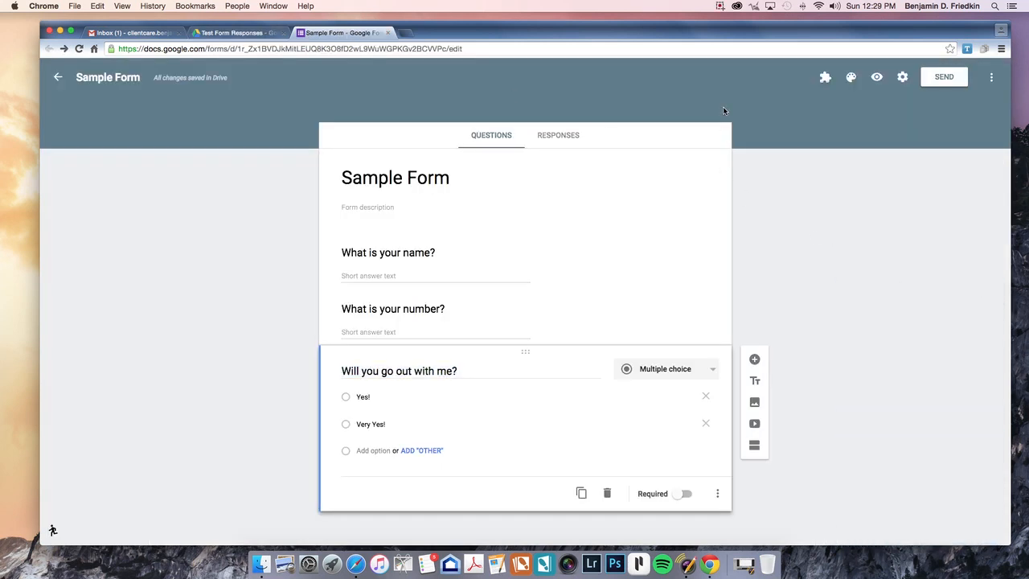
{"action": "left_click", "coordinate": [825, 78]}
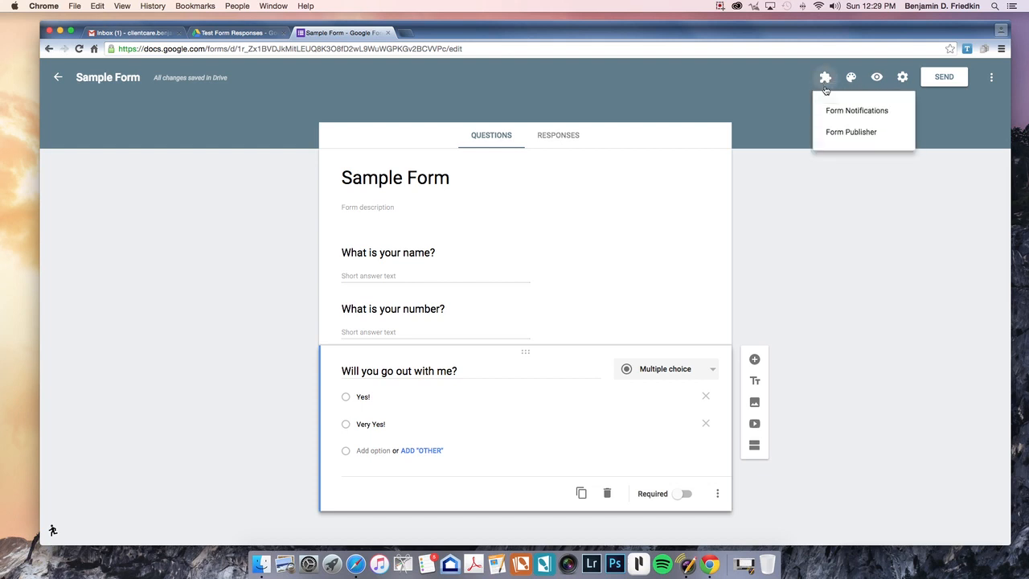
{"action": "left_click", "coordinate": [842, 132]}
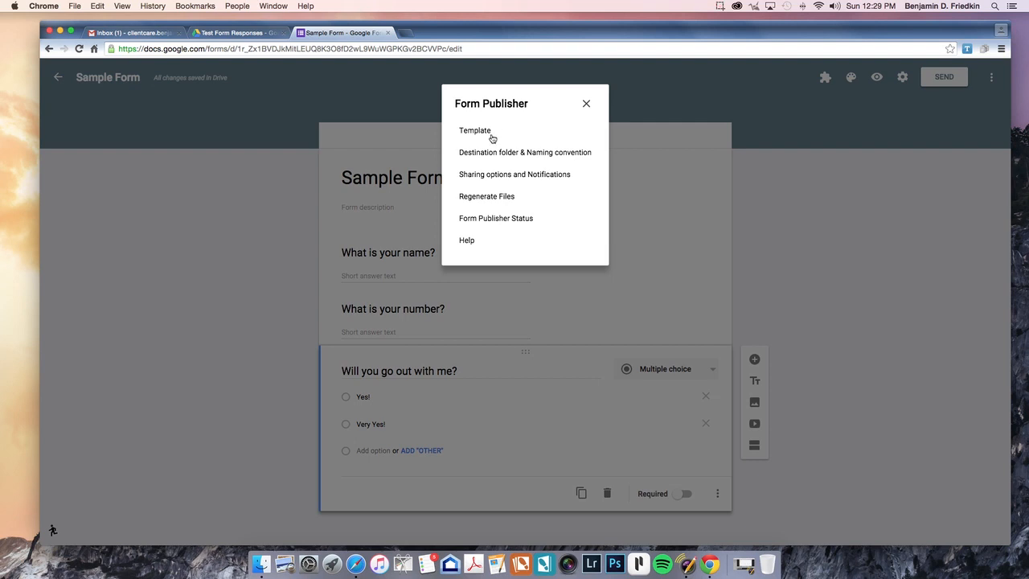
{"action": "left_click", "coordinate": [479, 199]}
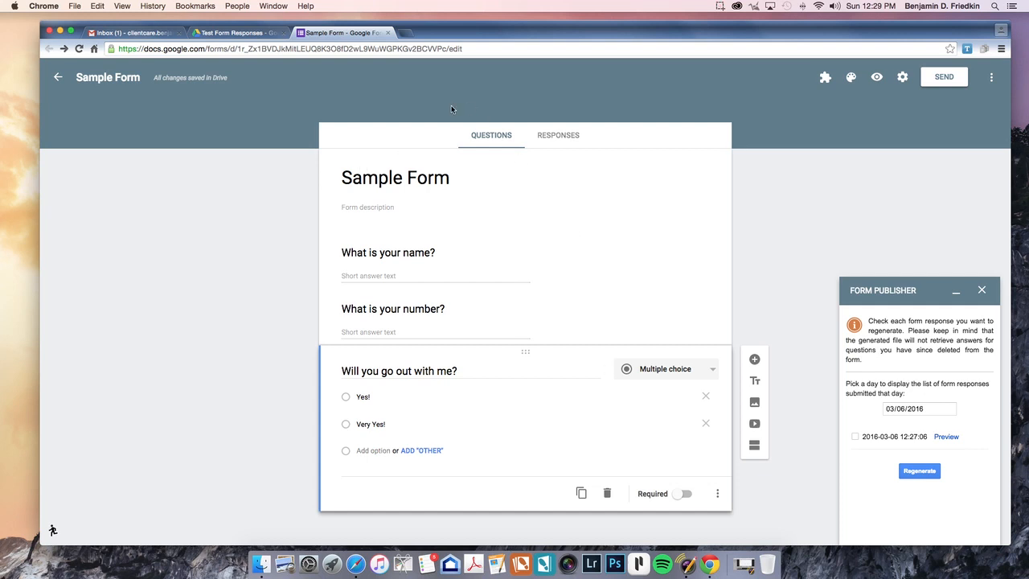
{"action": "left_click", "coordinate": [855, 437]}
{"action": "left_click", "coordinate": [917, 472]}
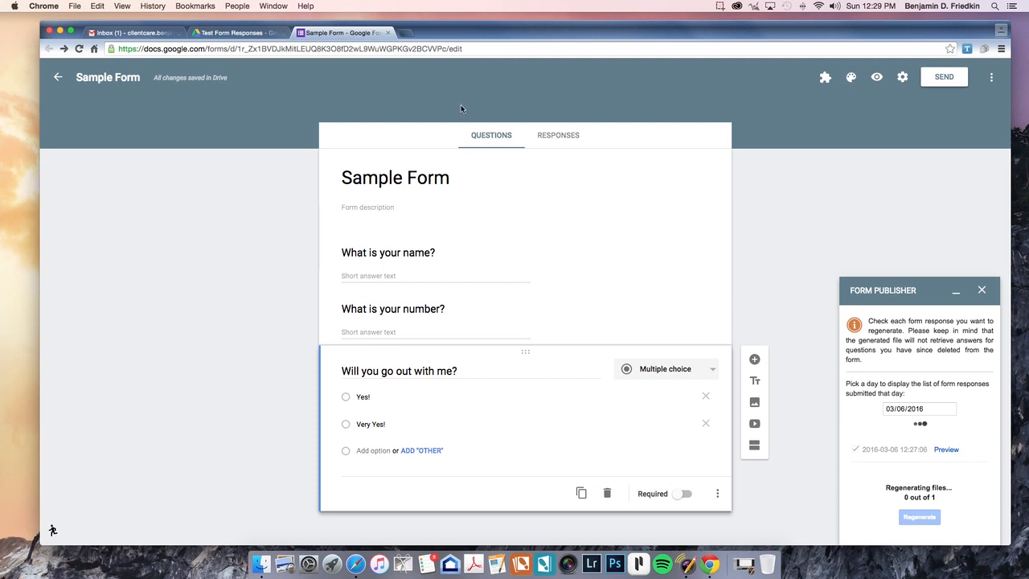
Step: Preview the regenerated 36 KB Ben Very Yes!.pdf showing the red Title heading
{"action": "left_click", "coordinate": [240, 33]}
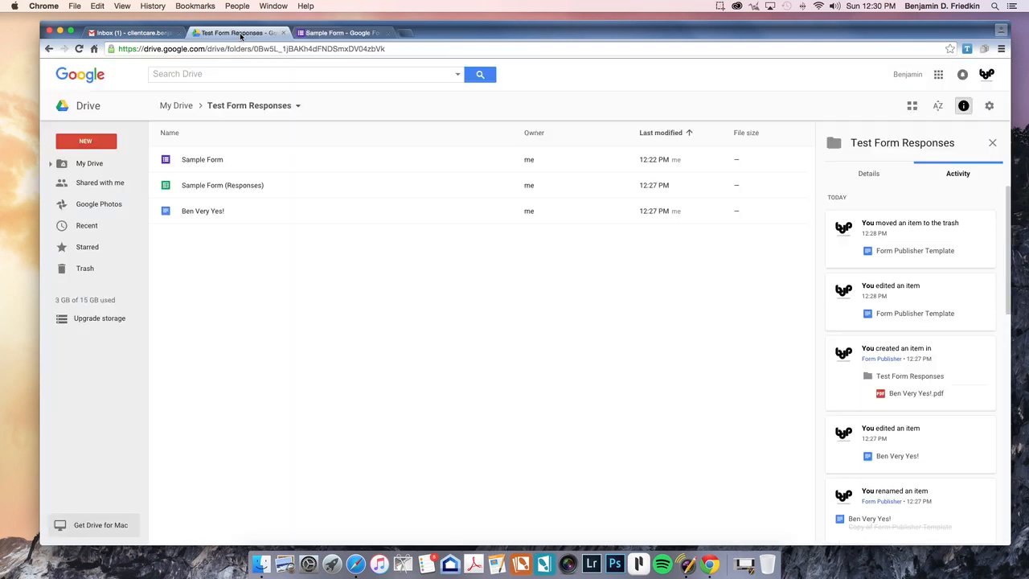
{"action": "double_click", "coordinate": [271, 268]}
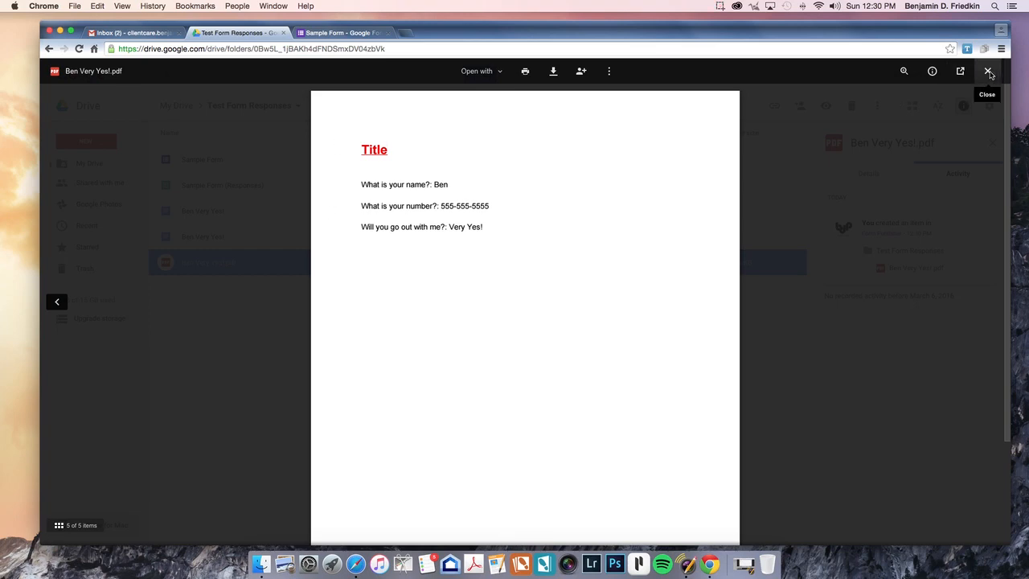
{"action": "left_click", "coordinate": [988, 71]}
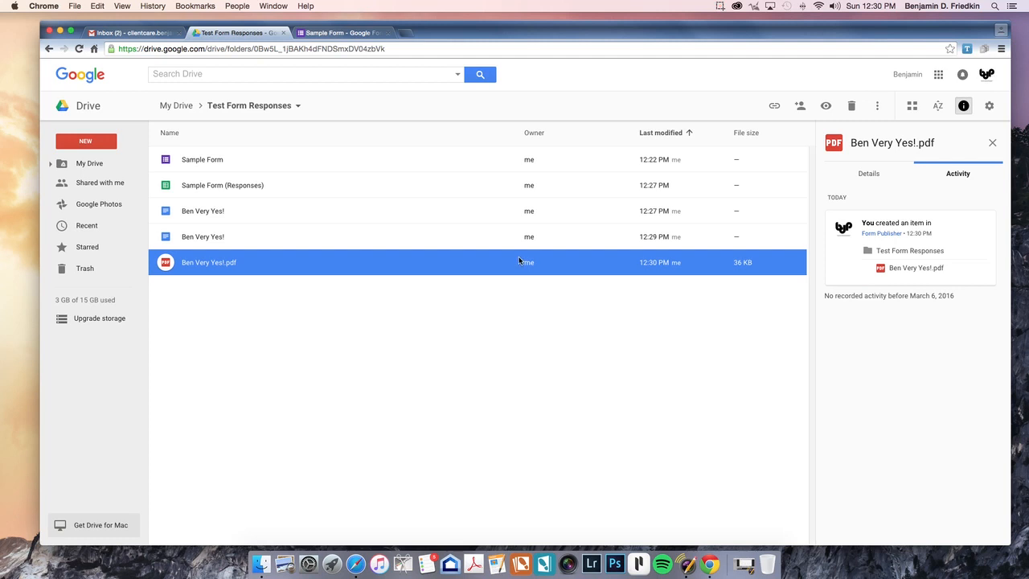
{"action": "left_click", "coordinate": [481, 314]}
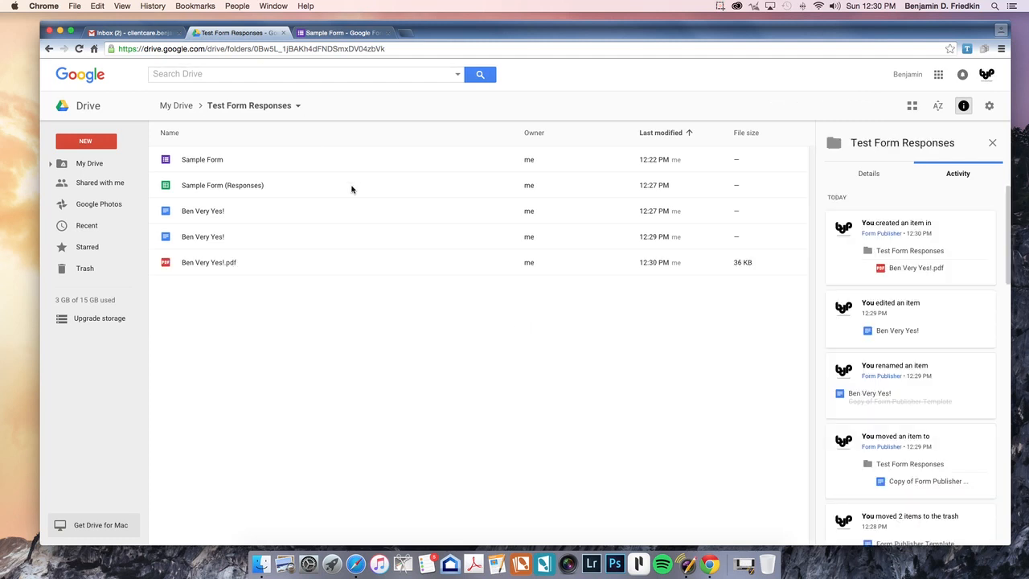
{"action": "left_click", "coordinate": [133, 33]}
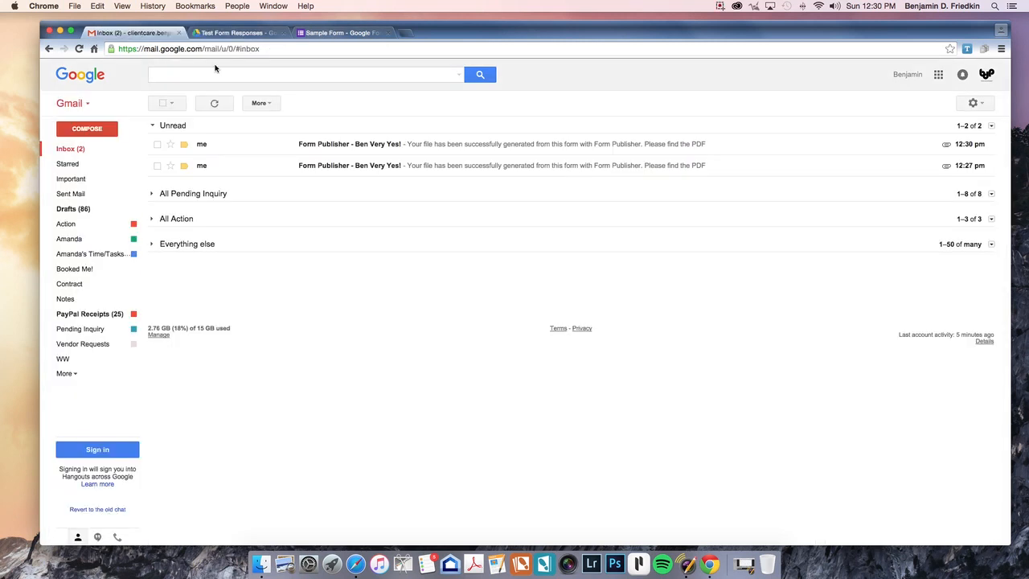
Step: Open the 12:30 Form Publisher email with Ben Very Yes!.pdf, then return to Sample Form
{"action": "left_click", "coordinate": [356, 144]}
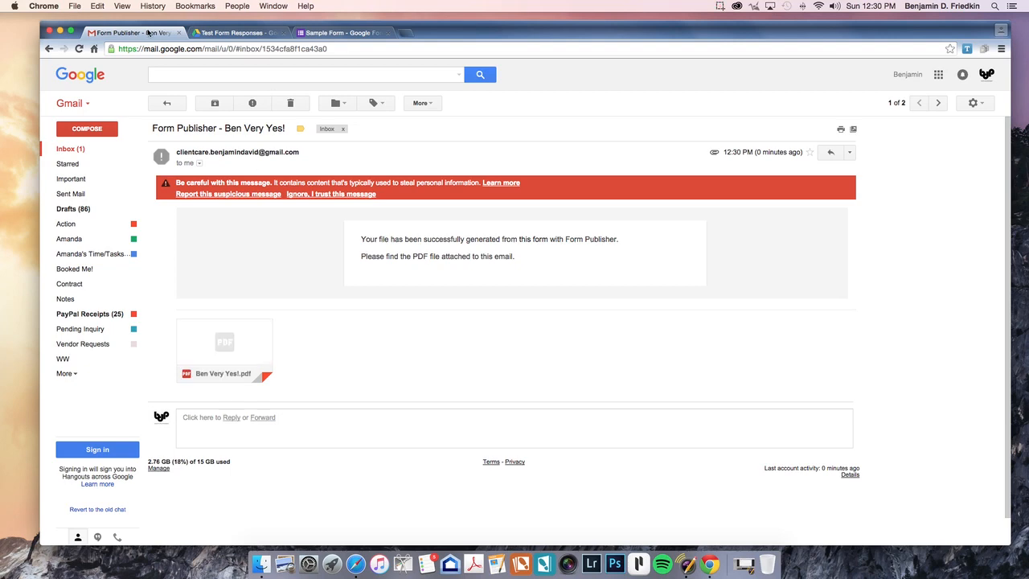
{"action": "left_click", "coordinate": [247, 34]}
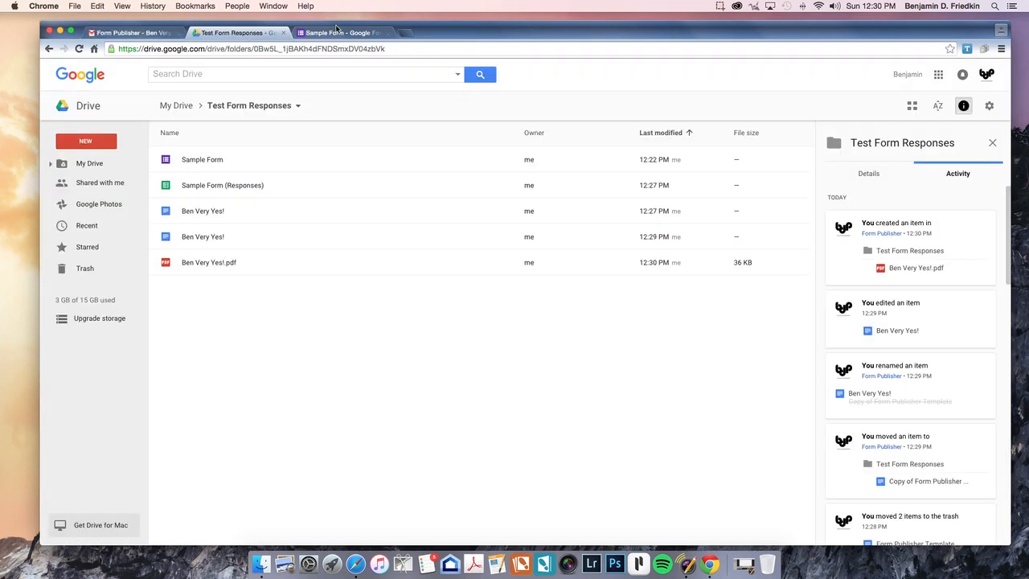
{"action": "left_click", "coordinate": [338, 35]}
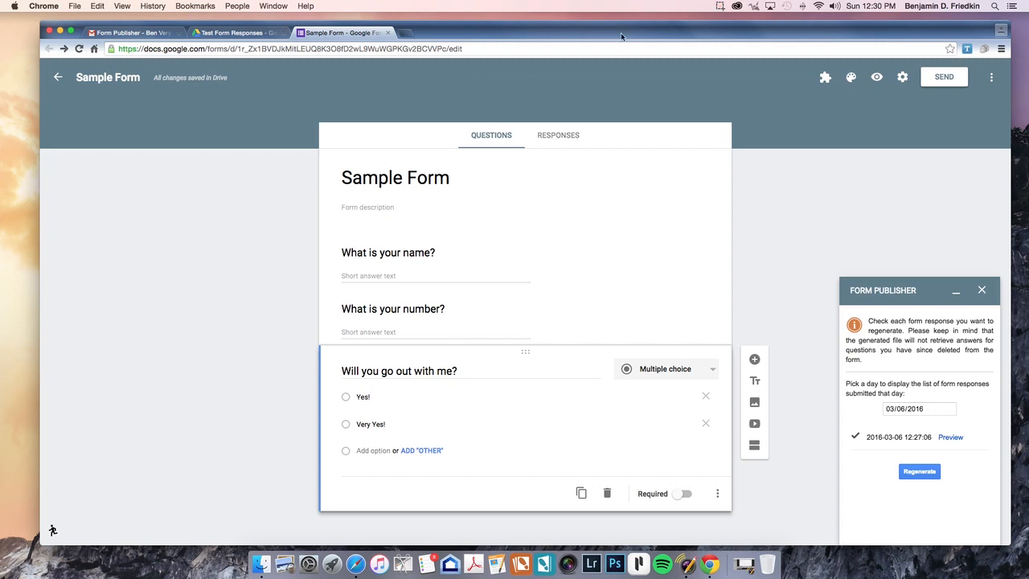